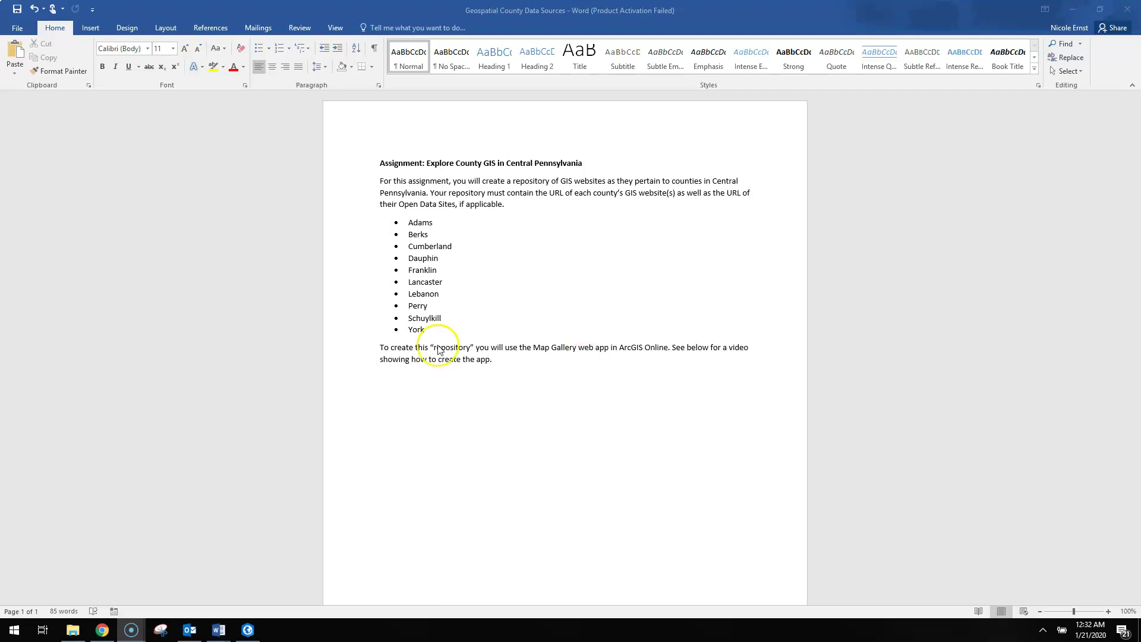
Switch from the Word assignment to ArcGIS Online in the browser and open the groups page.
click(1072, 9)
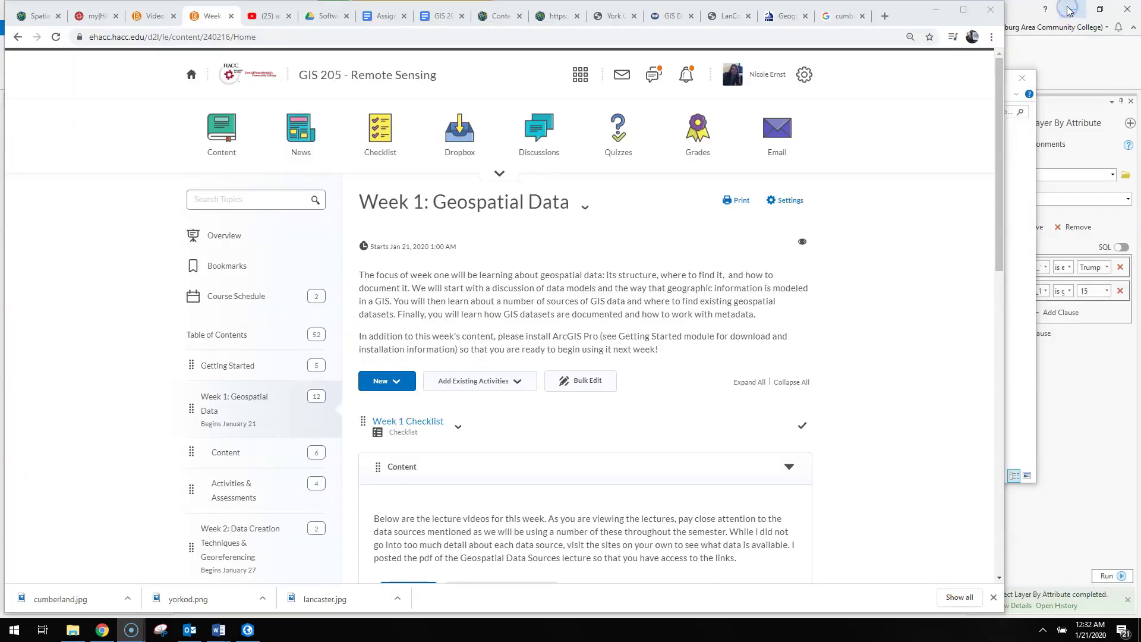
click(511, 16)
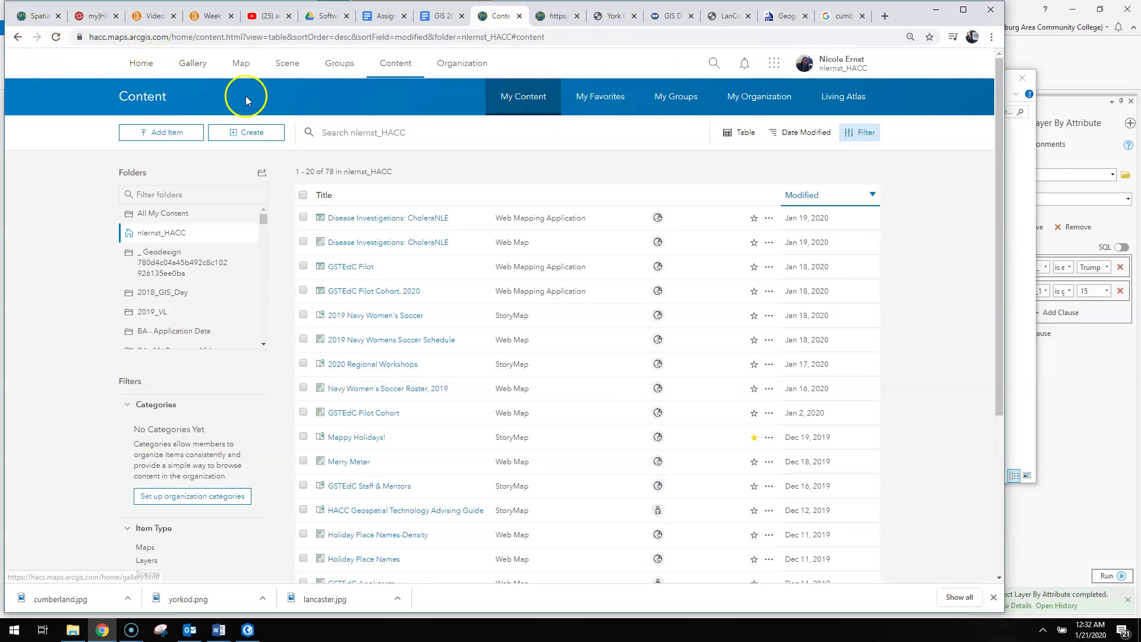
click(342, 72)
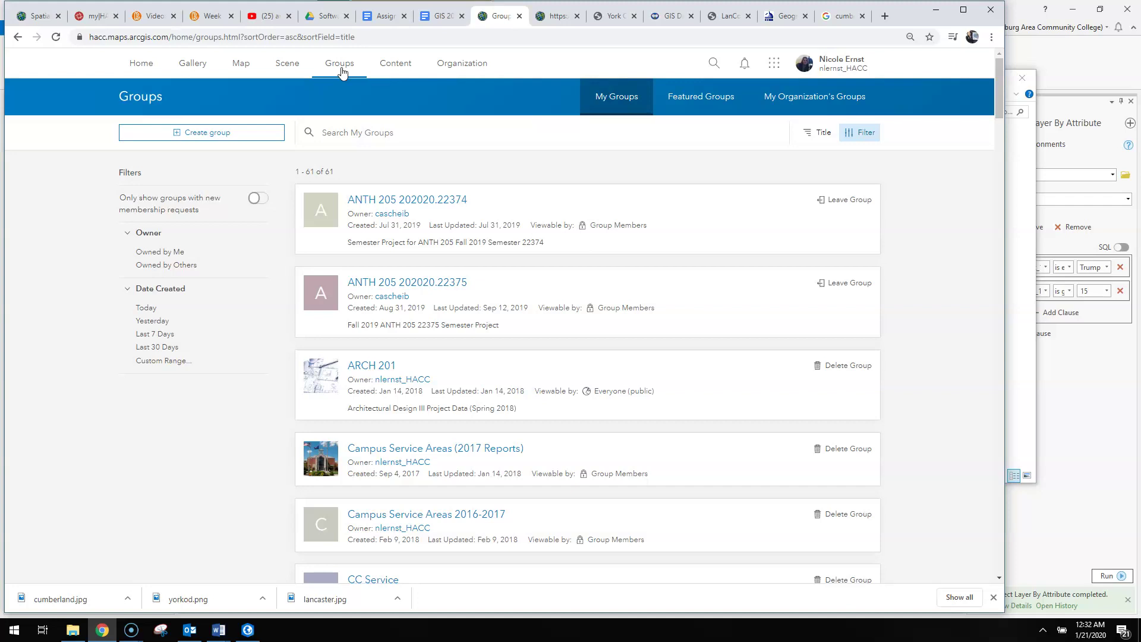
Look over the GSTEdC Capstone Assignment Hub example gallery and open its Analyze Volcano Shelter Access in Hawaii entry.
click(559, 19)
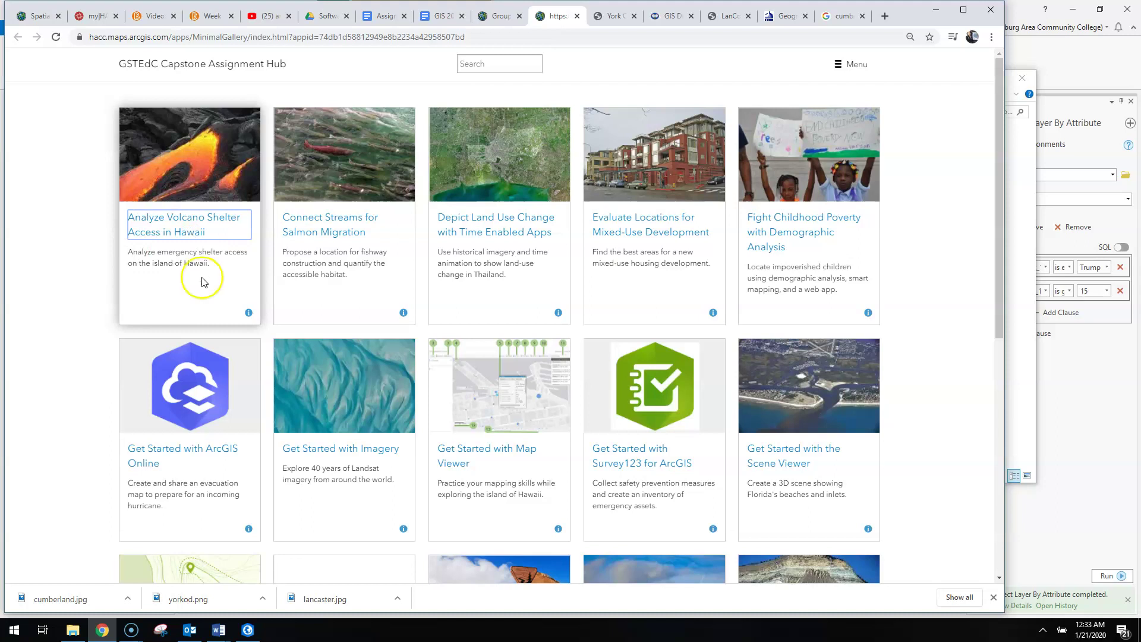
mouse_move(247, 315)
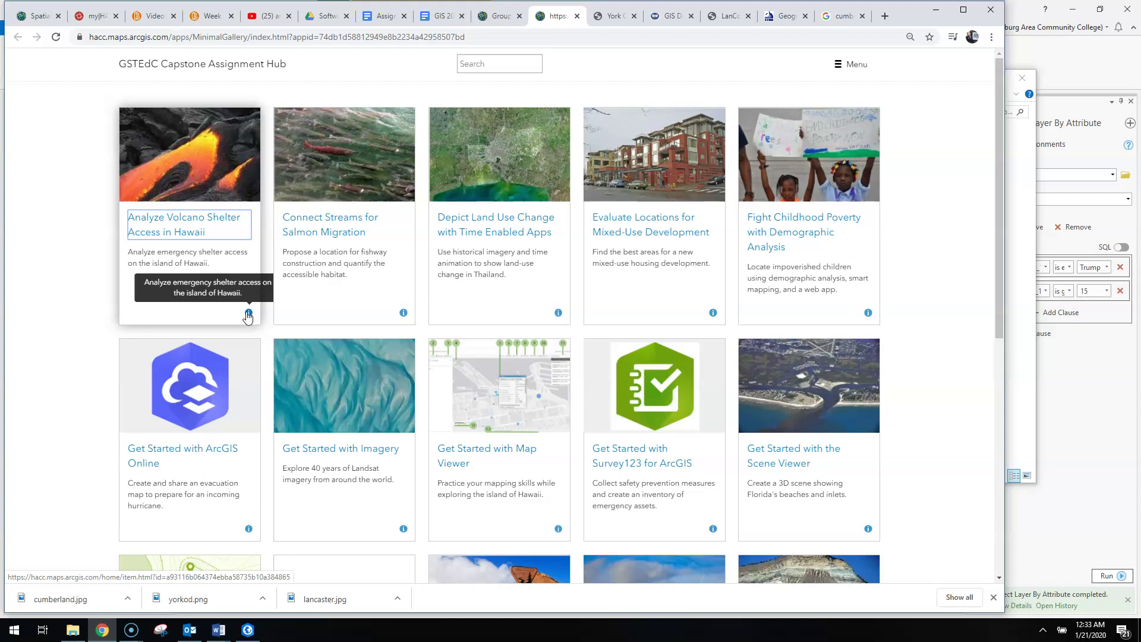
click(203, 223)
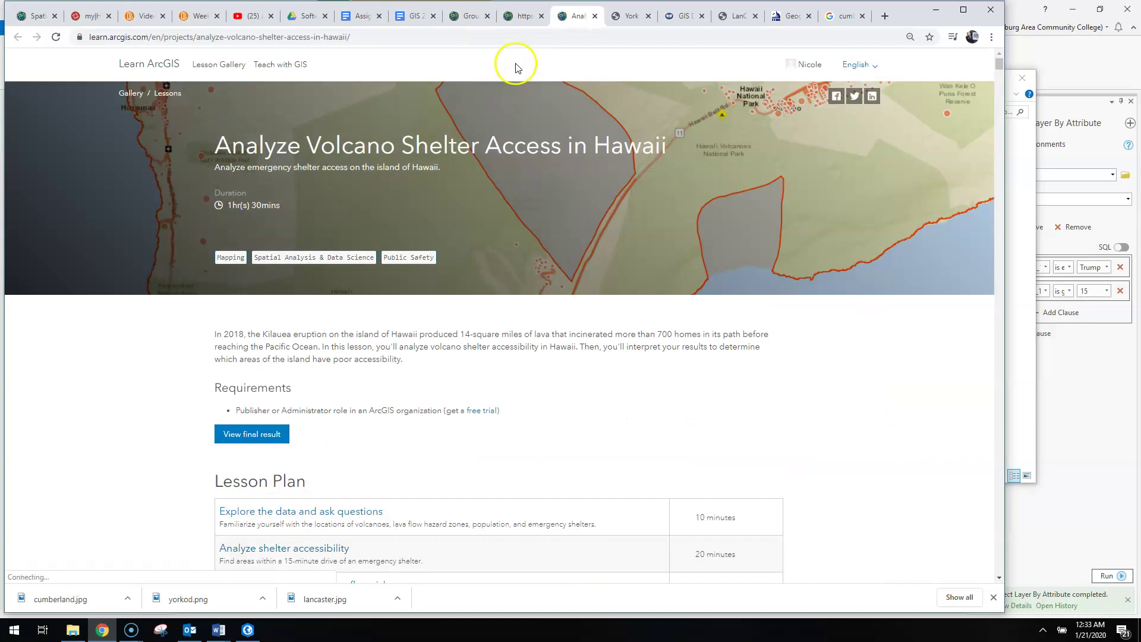
click(525, 17)
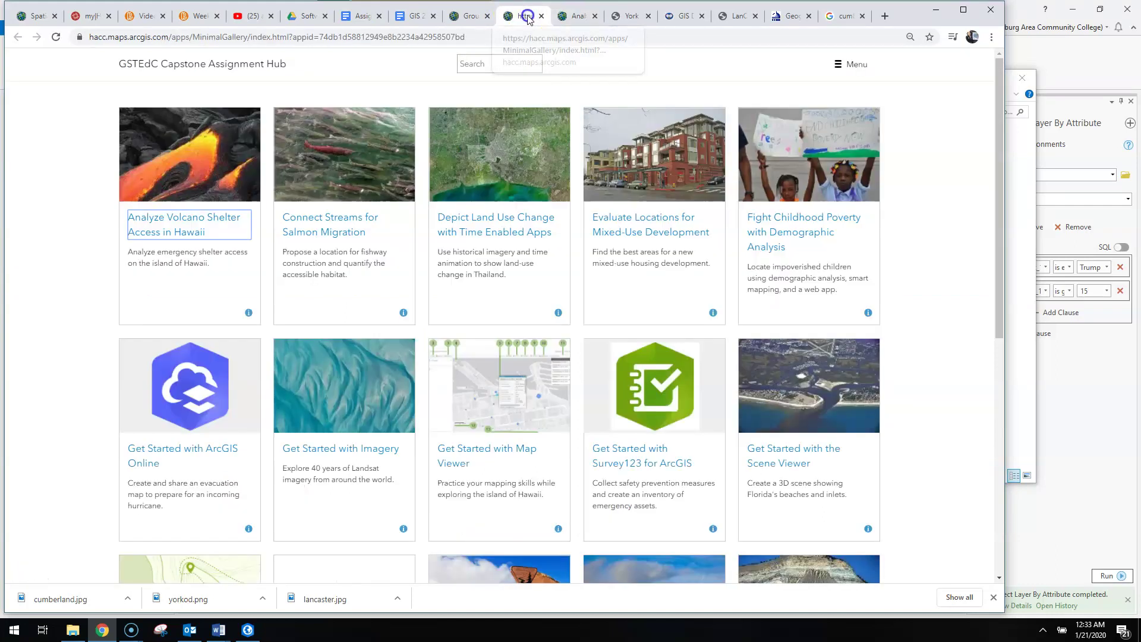
Start a new ArcGIS Online group and name it County GIS Websites.
click(455, 22)
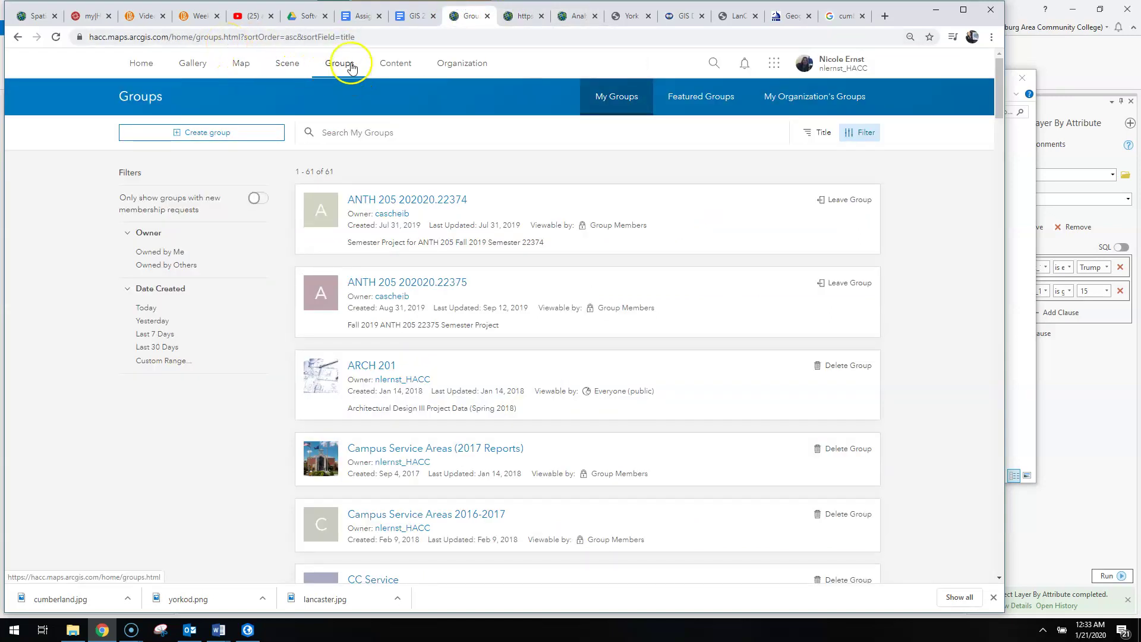
click(351, 68)
click(229, 133)
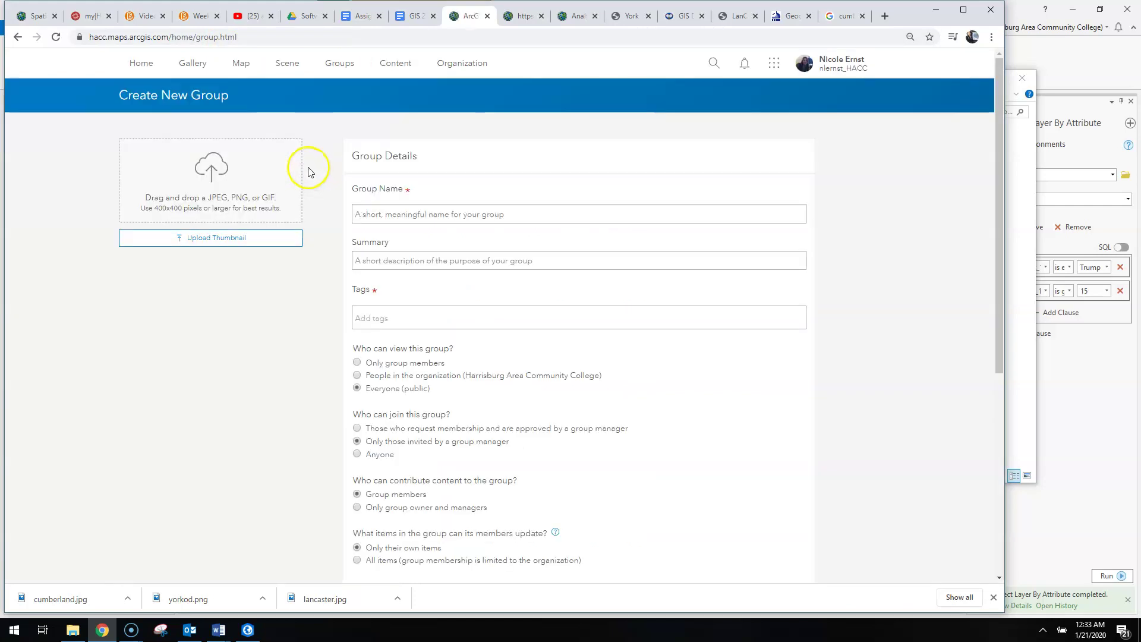
click(393, 212)
text(County GIS Websites)
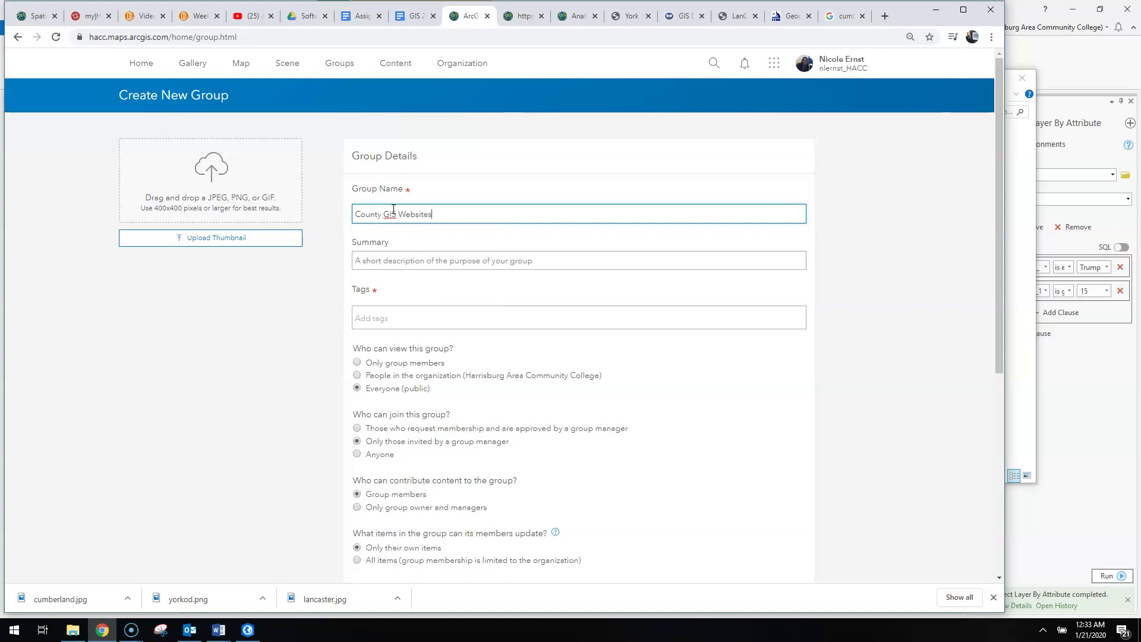
Create the group with viewing allowed for people in the organization and the tag counties.
click(416, 375)
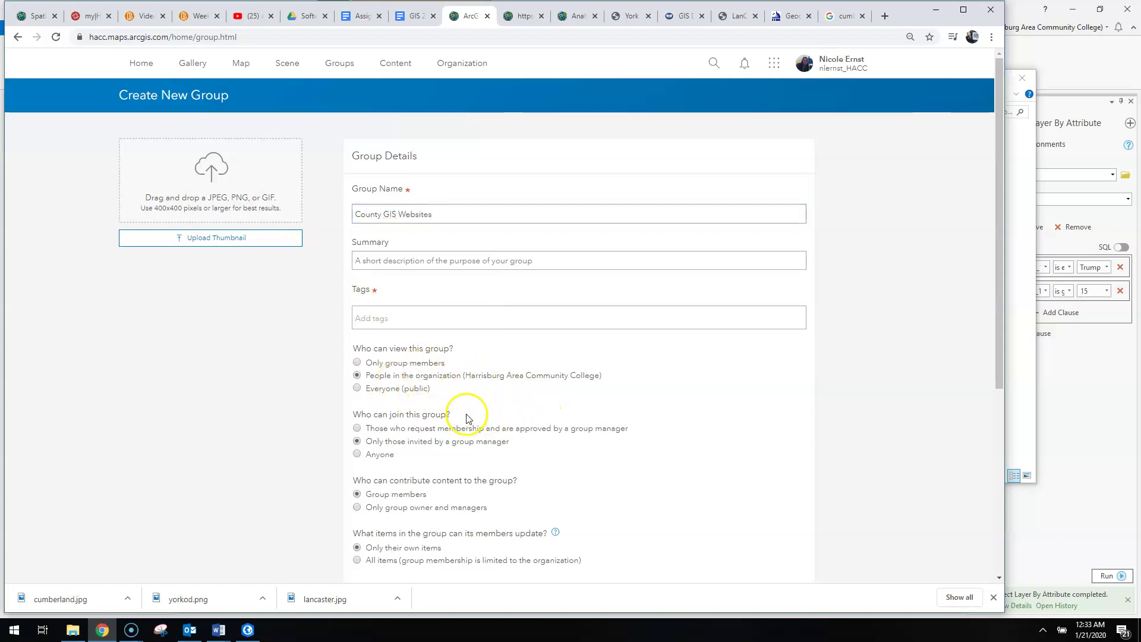
click(408, 390)
click(416, 311)
text(co)
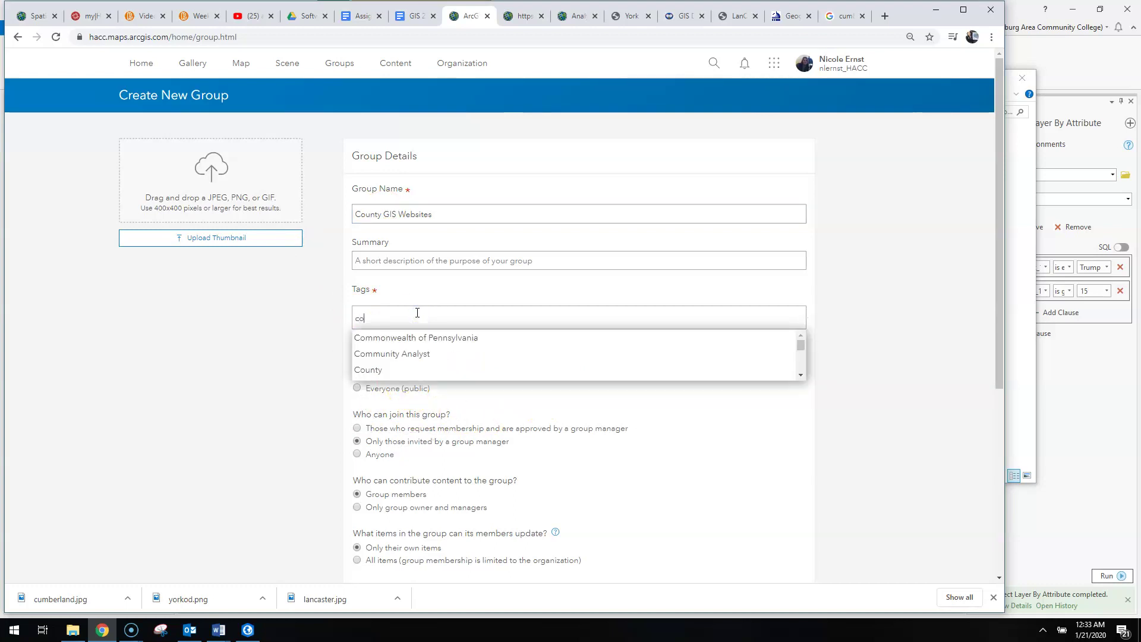
text(unties)
click(388, 328)
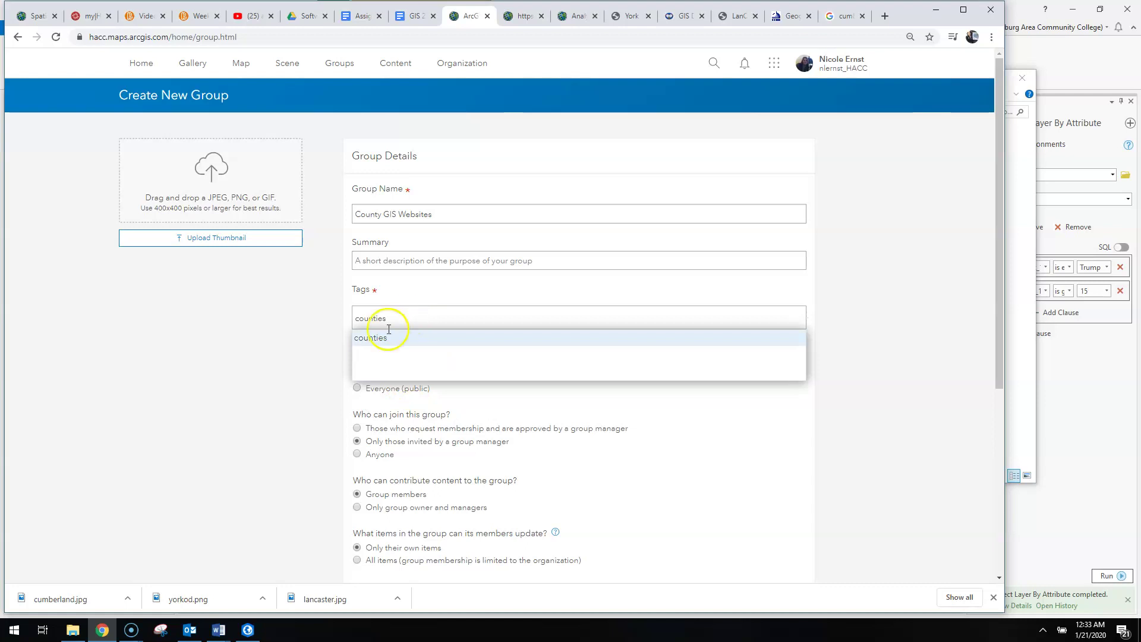
click(387, 341)
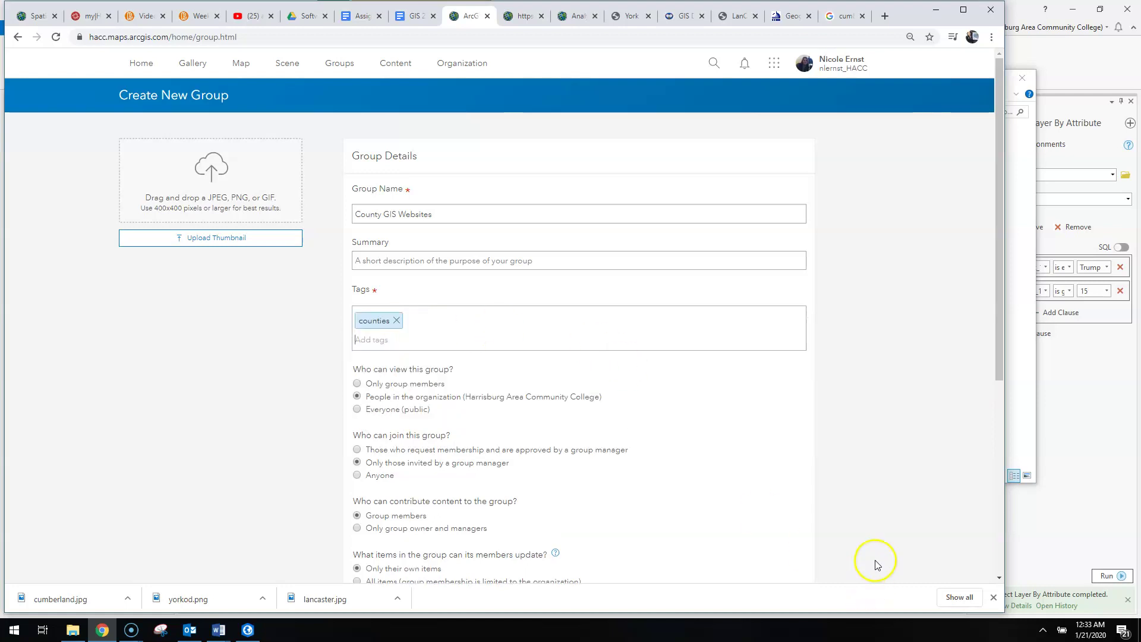
scroll(875, 563, down, 5)
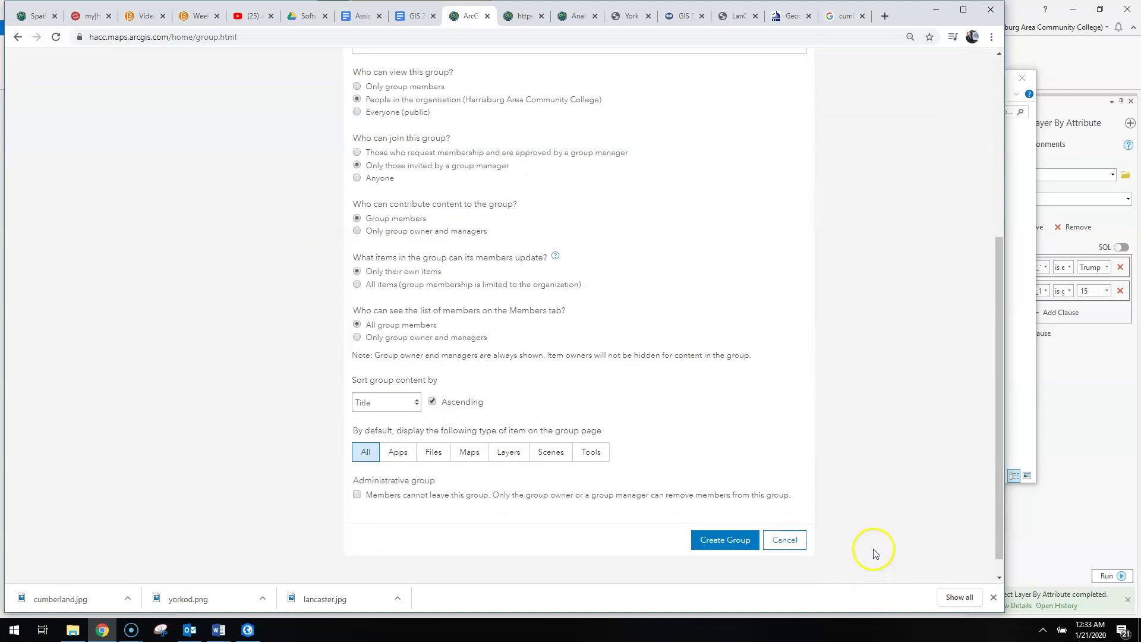
click(738, 541)
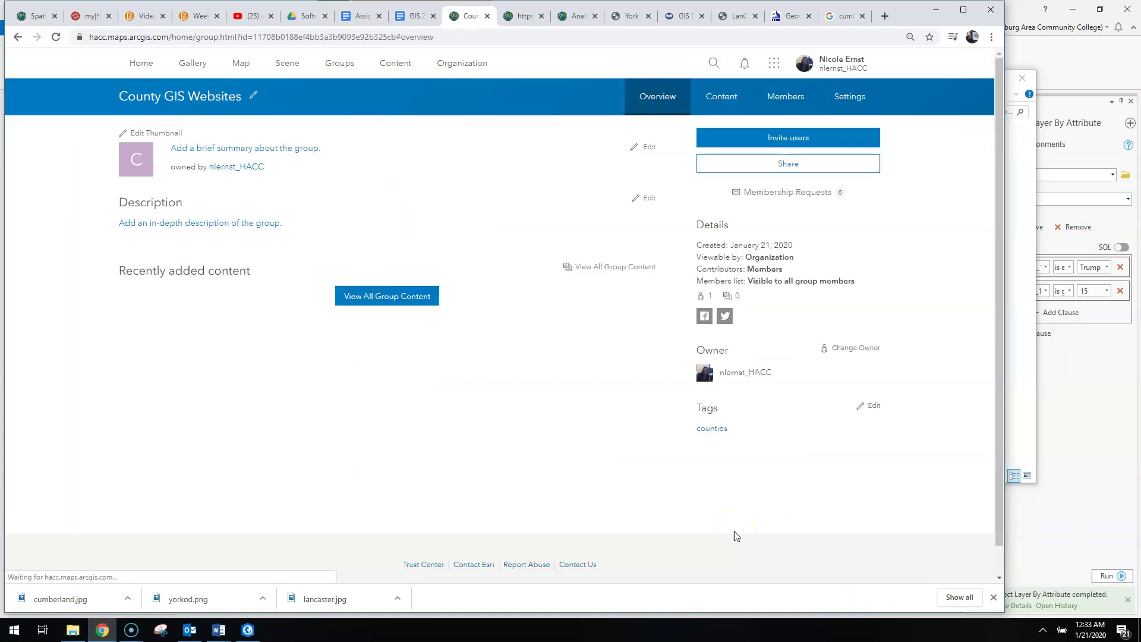
click(498, 271)
click(275, 108)
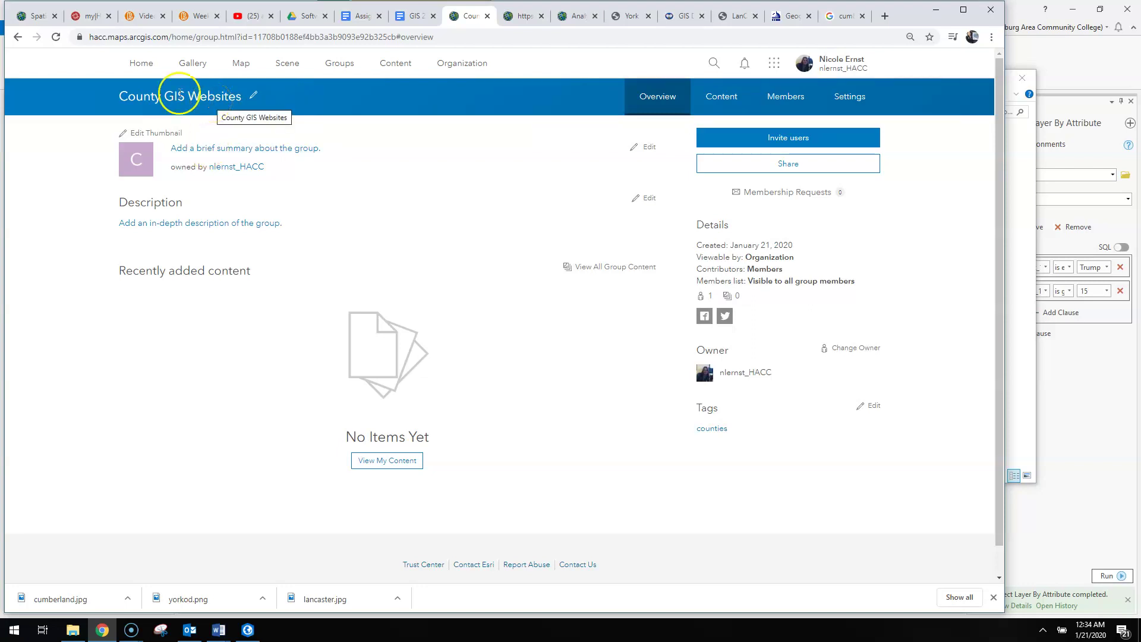
Start adding a new content item from a URL, with Document as its type.
click(401, 70)
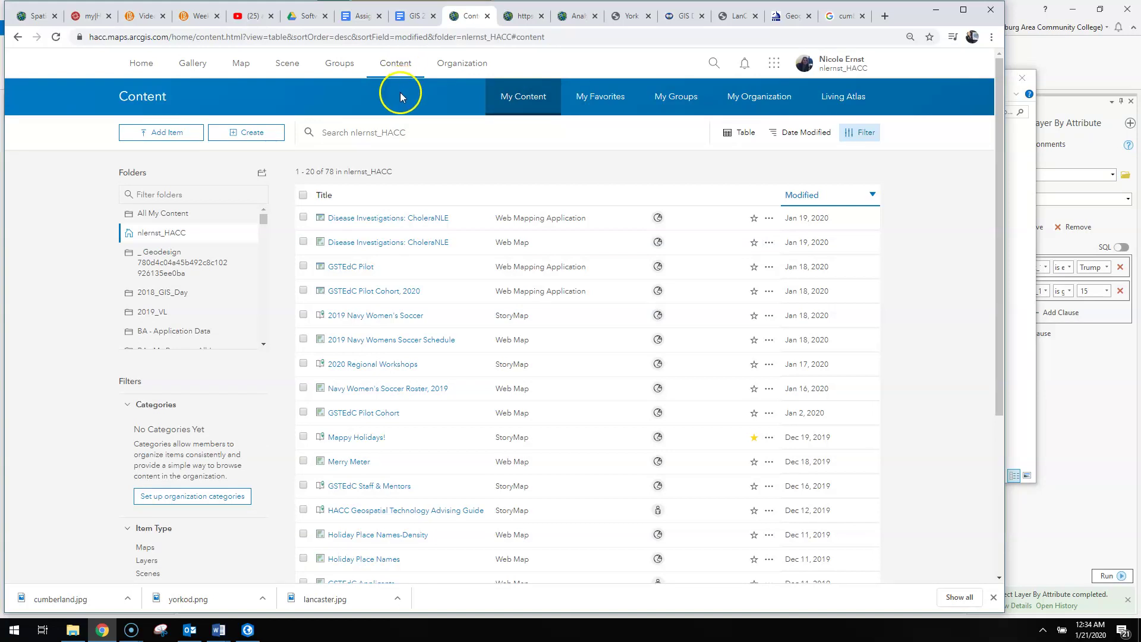
click(174, 137)
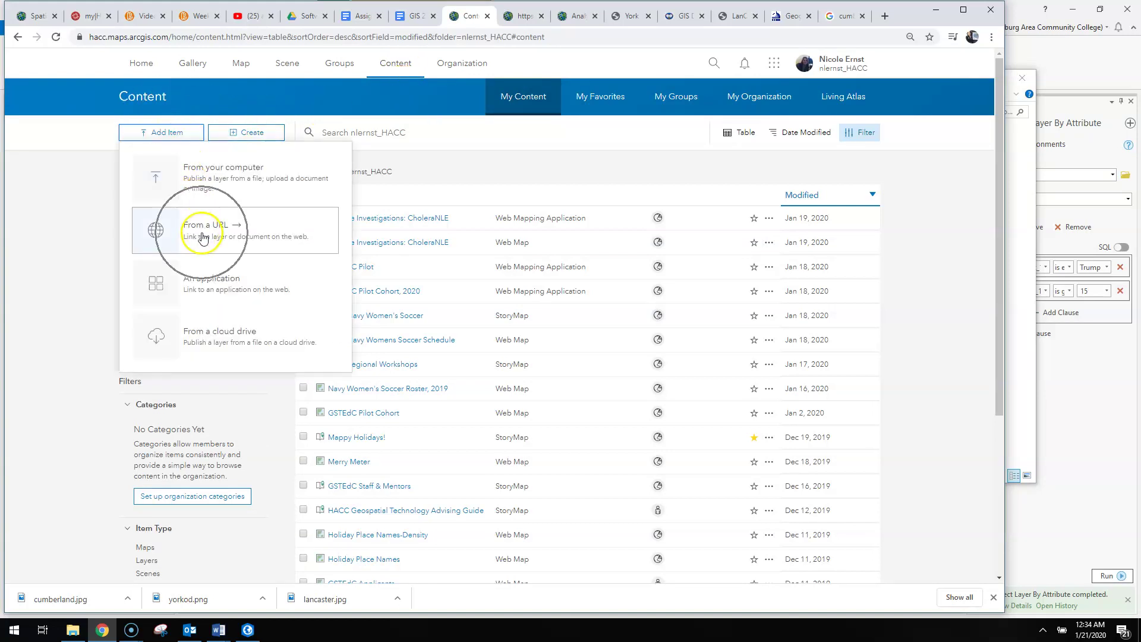
click(202, 236)
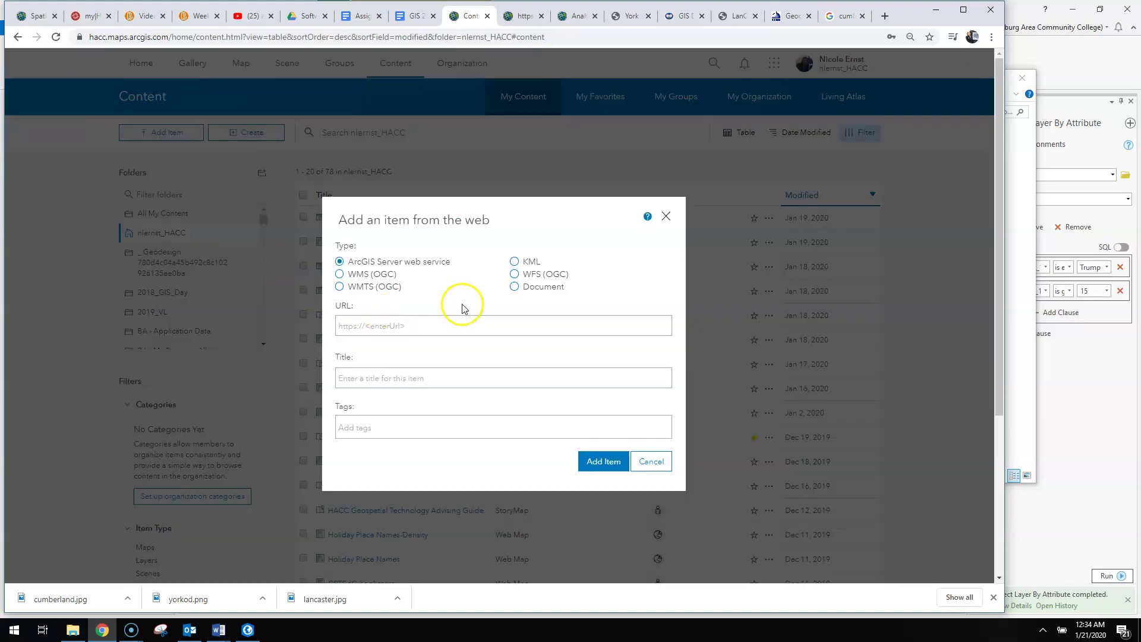
click(514, 287)
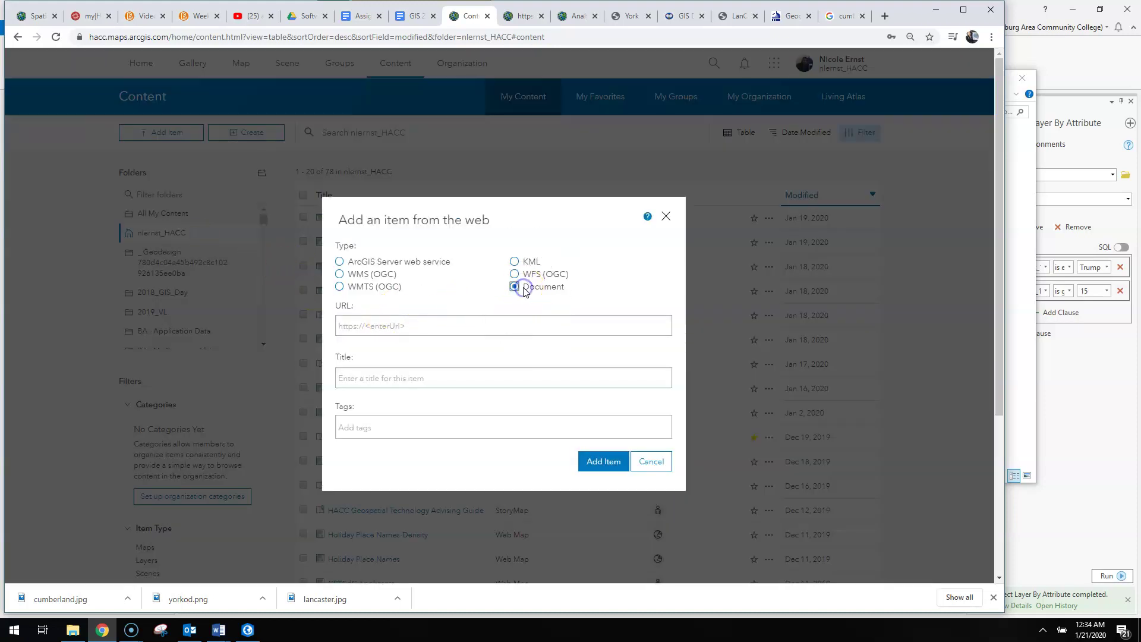
click(439, 324)
click(630, 15)
click(370, 39)
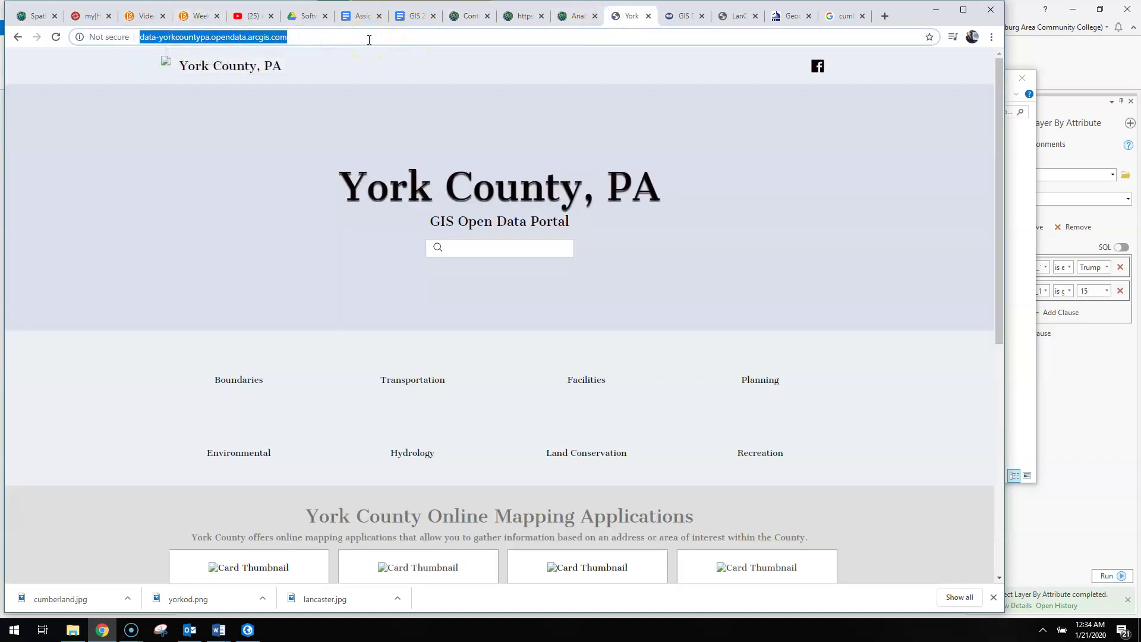
click(505, 19)
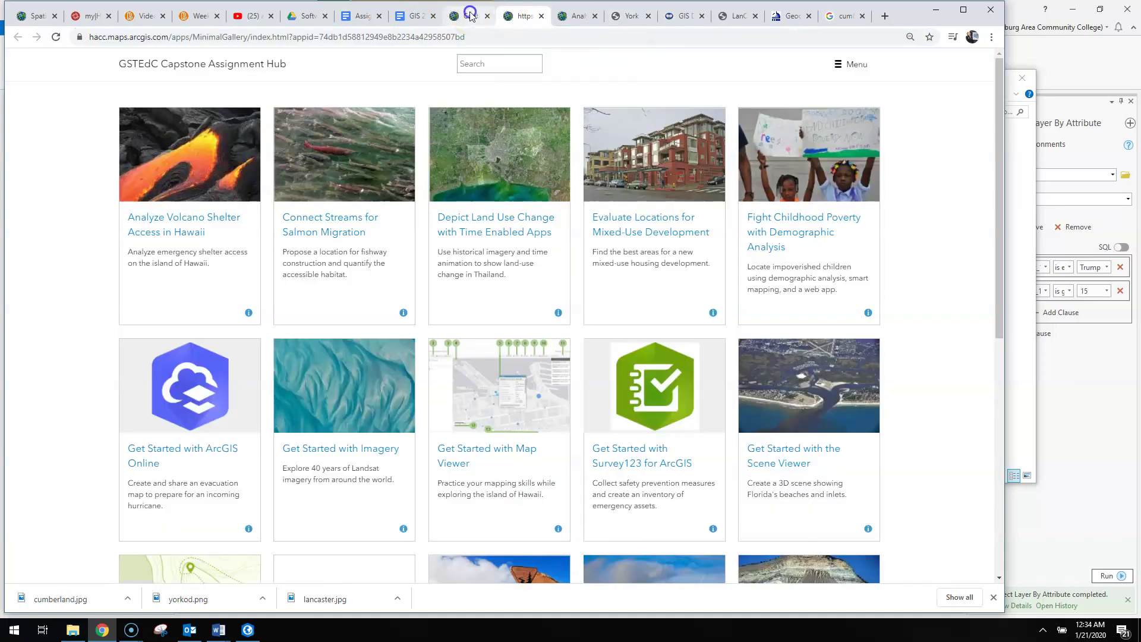
click(471, 18)
click(426, 324)
text(http://data-yorkcountypa.opendata.arcgis.com/)
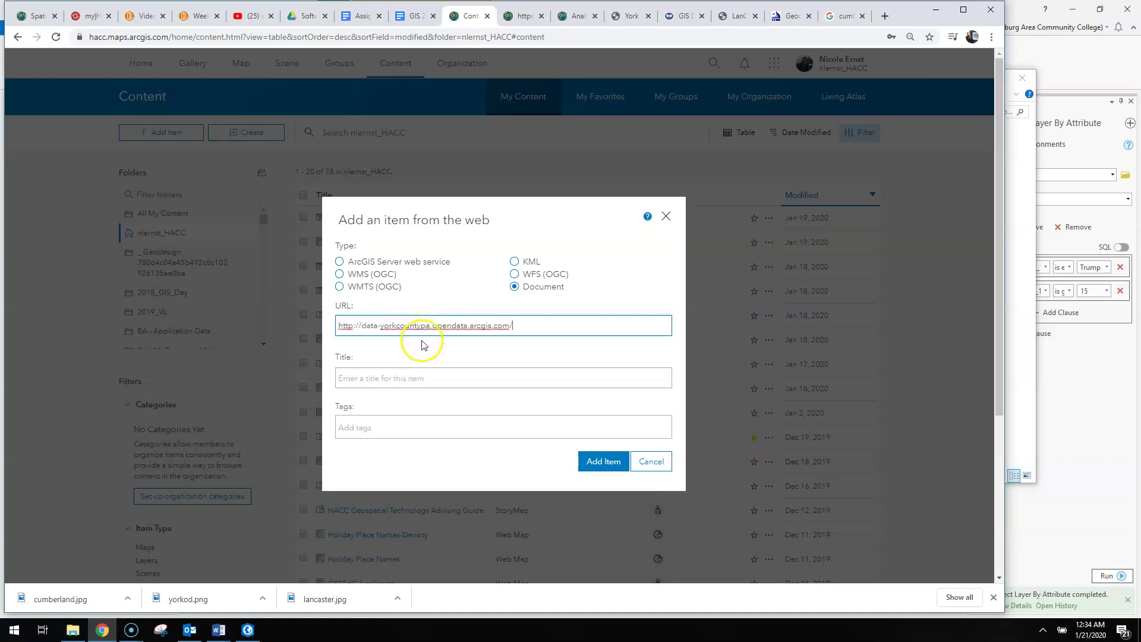
Add the web document to the content with the title York County Open Data and the tag counties.
click(406, 389)
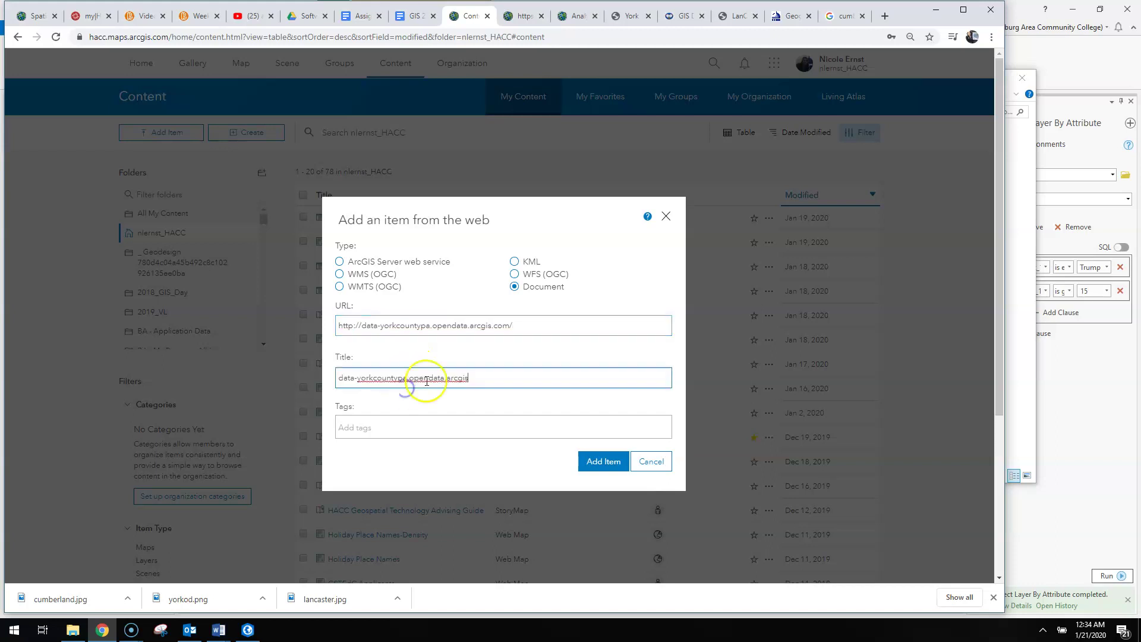
drag(492, 383, 337, 384)
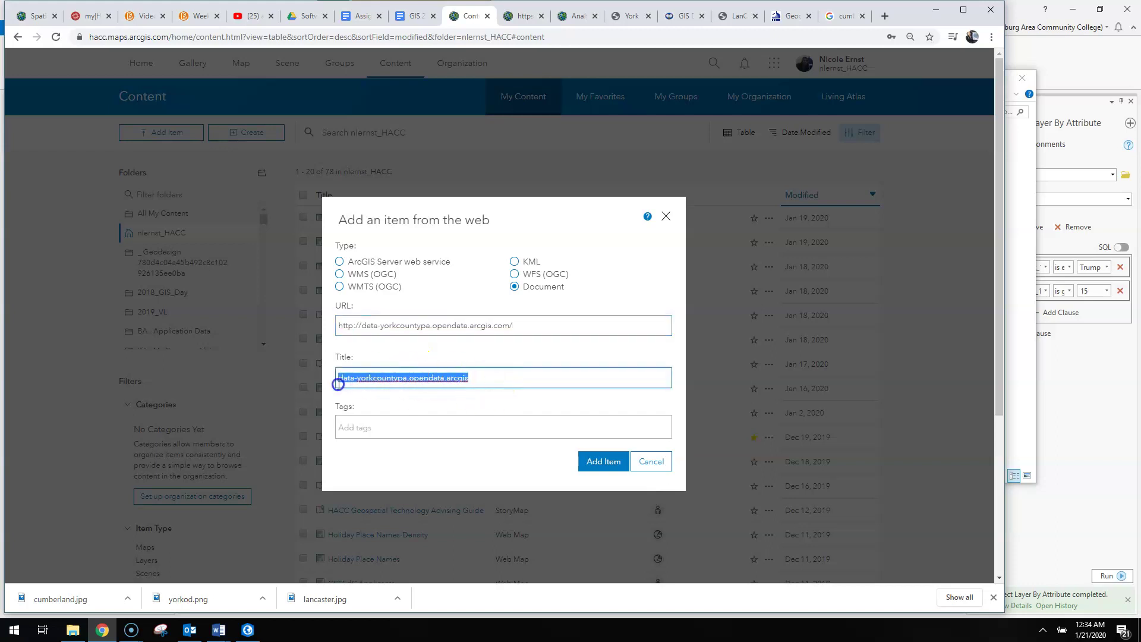
right_click(372, 380)
text(York County Open Data)
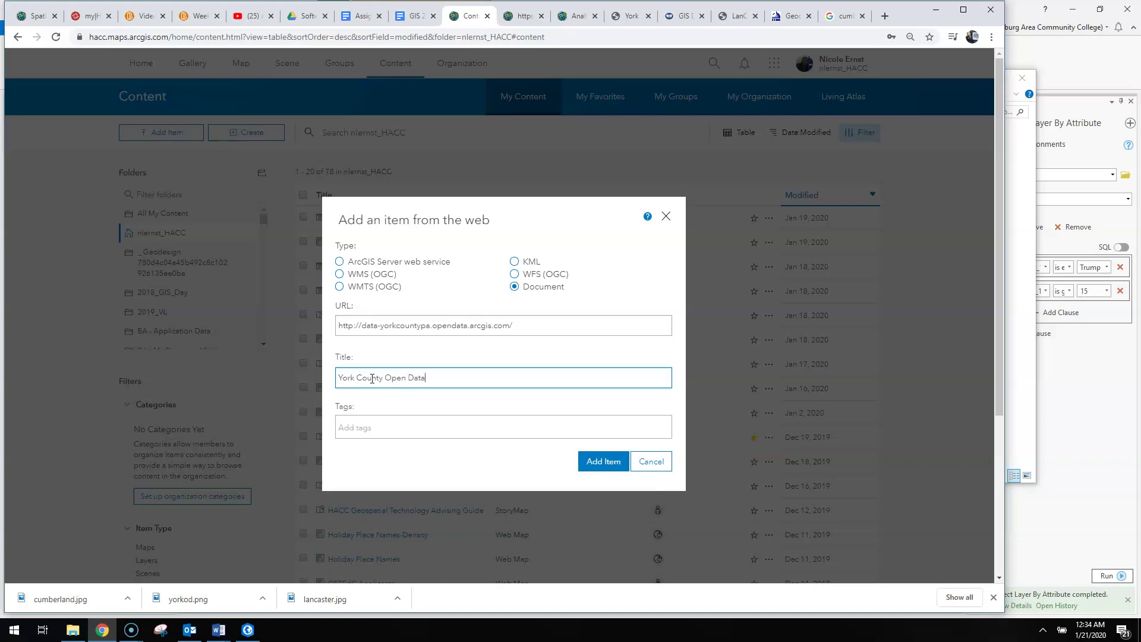
click(372, 432)
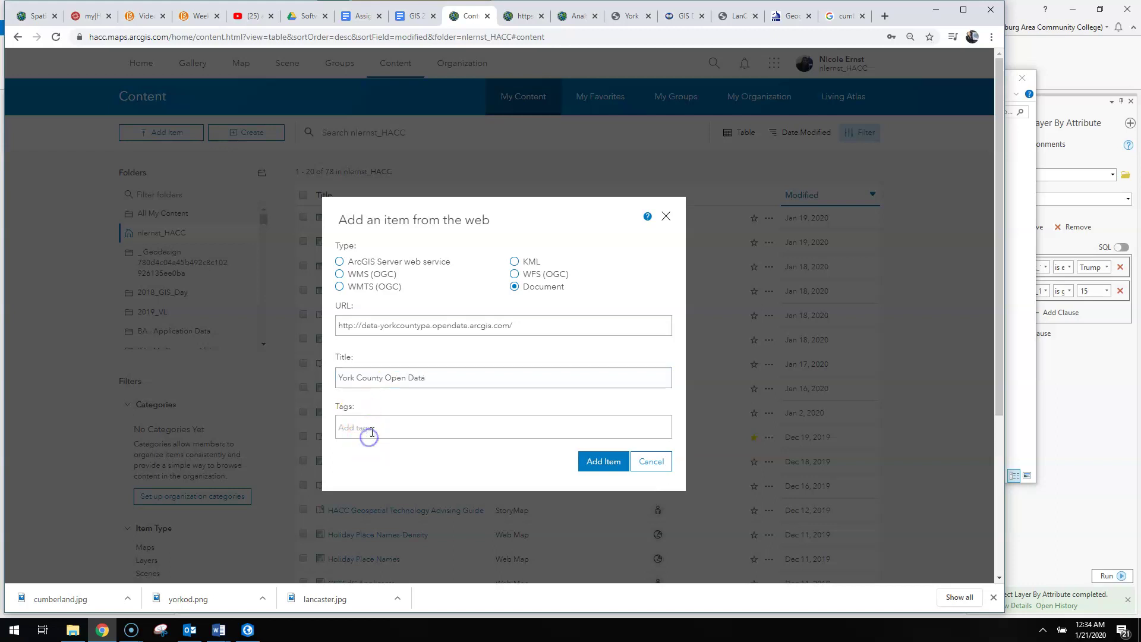
text(counties)
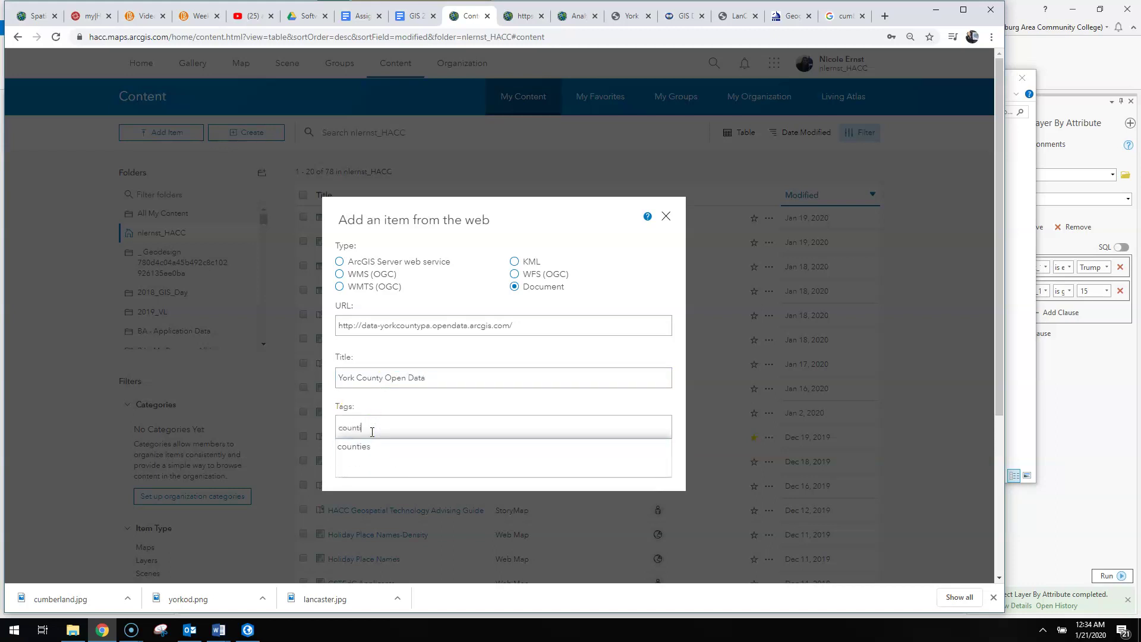
click(382, 445)
click(604, 482)
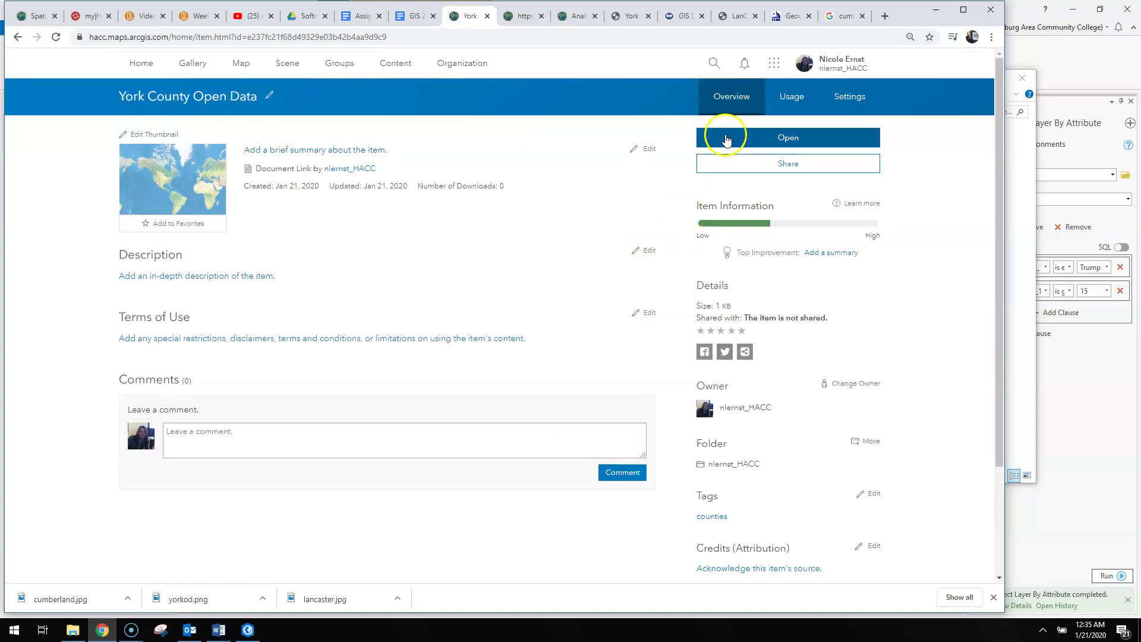
Share the York County Open Data item with the County GIS Websites group and save the sharing settings.
click(725, 159)
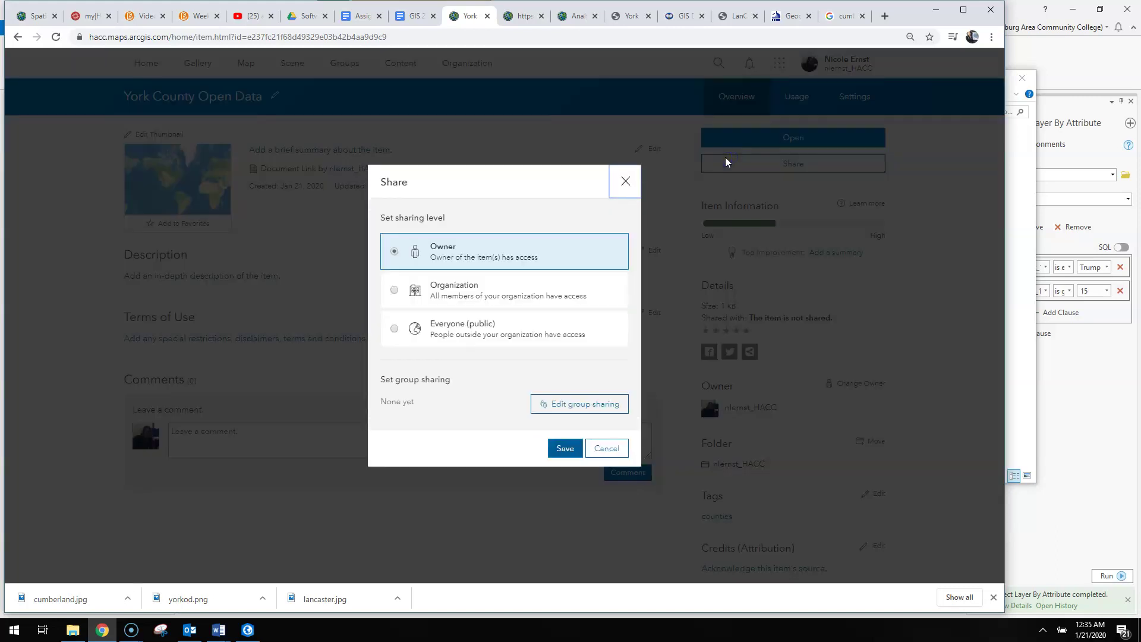
click(576, 403)
click(576, 403)
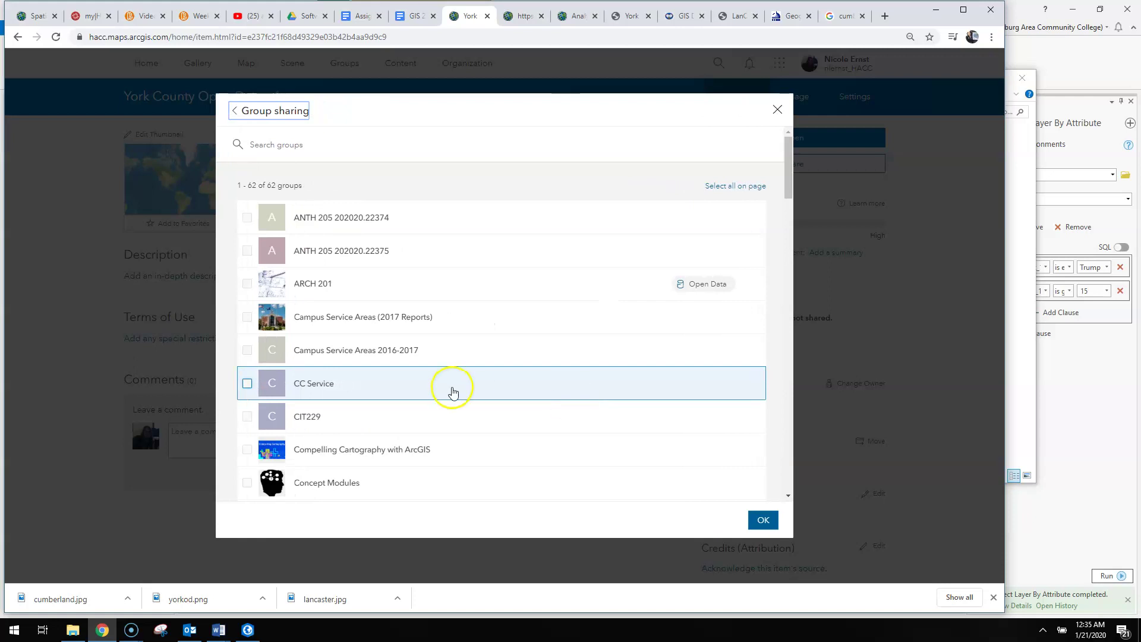
scroll(450, 387, down, 5)
click(361, 223)
click(763, 520)
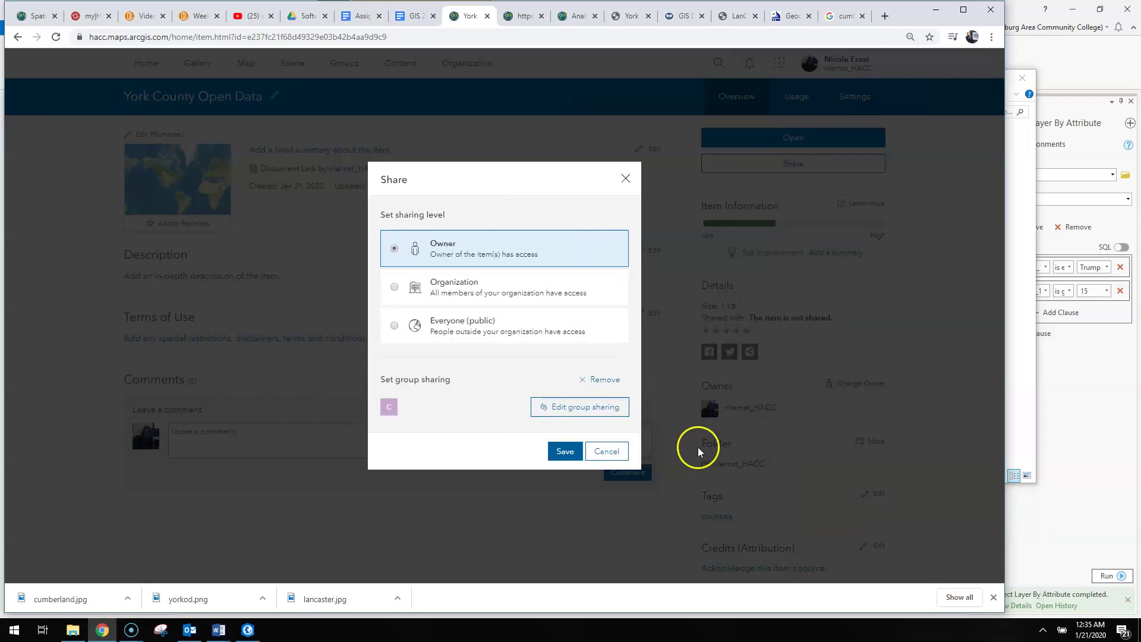
click(565, 451)
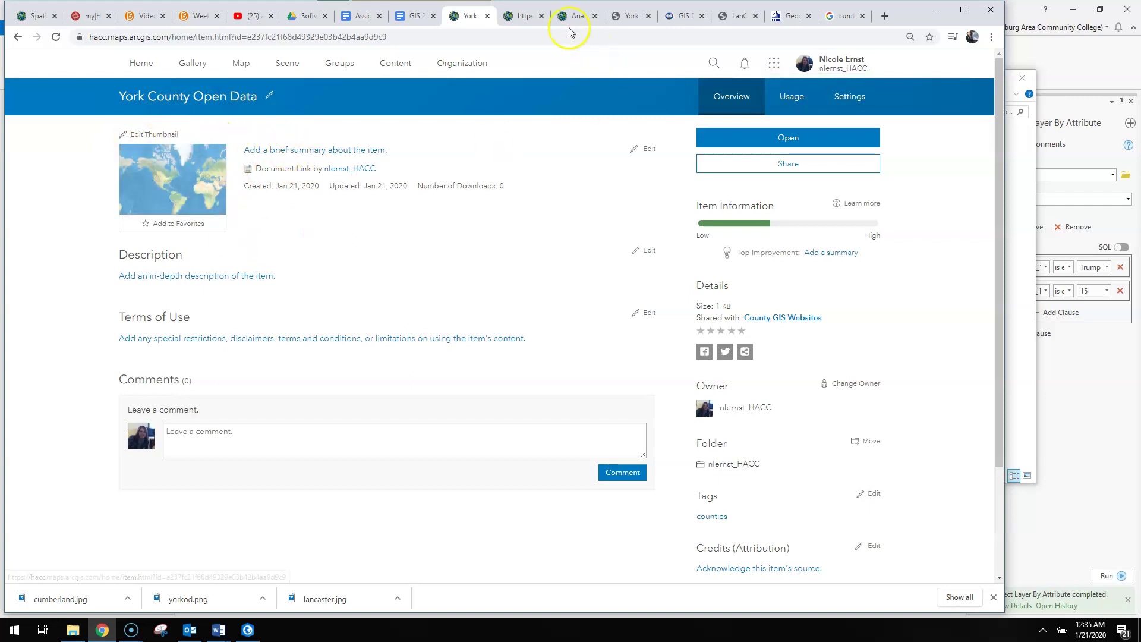
View the example gallery app, then open the York County Open Data item's link and return to the item page.
click(522, 16)
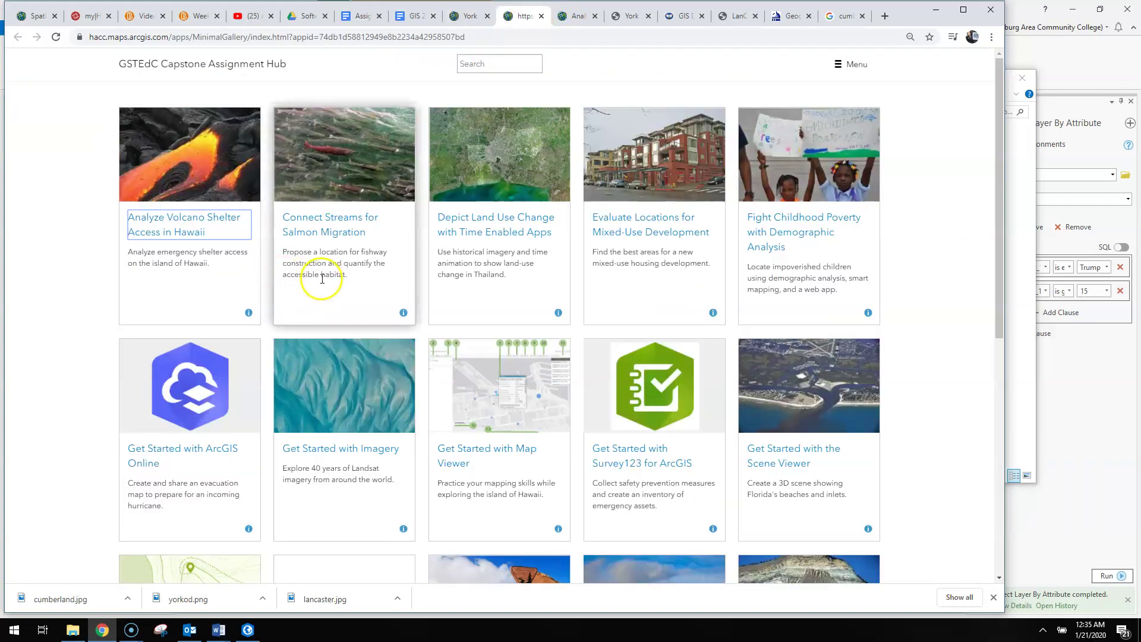
click(457, 19)
mouse_move(171, 166)
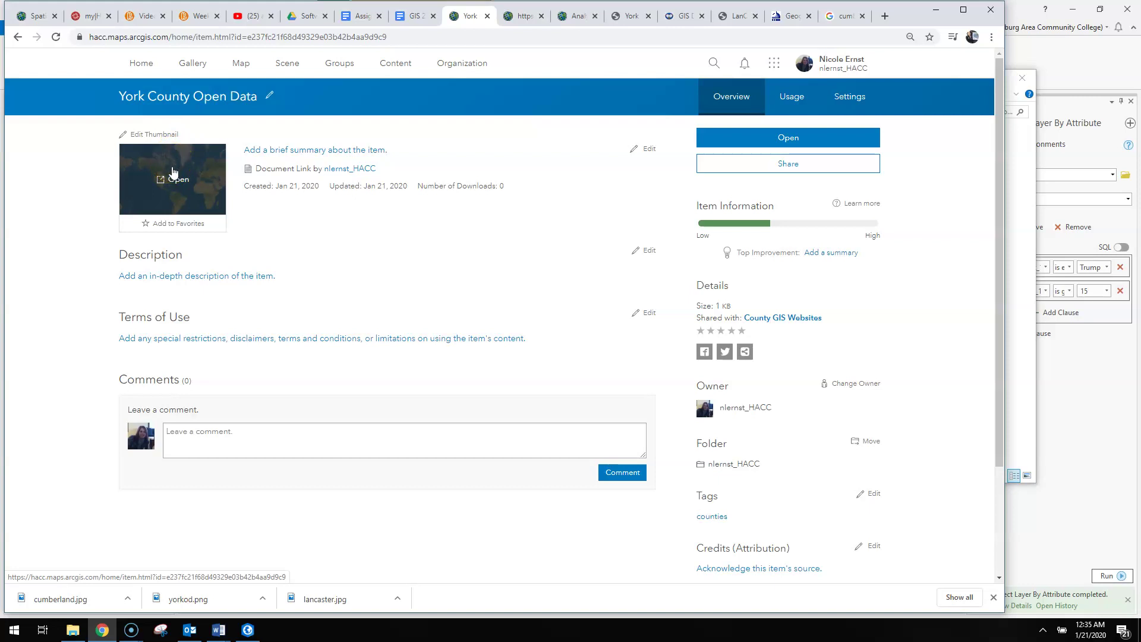
click(172, 171)
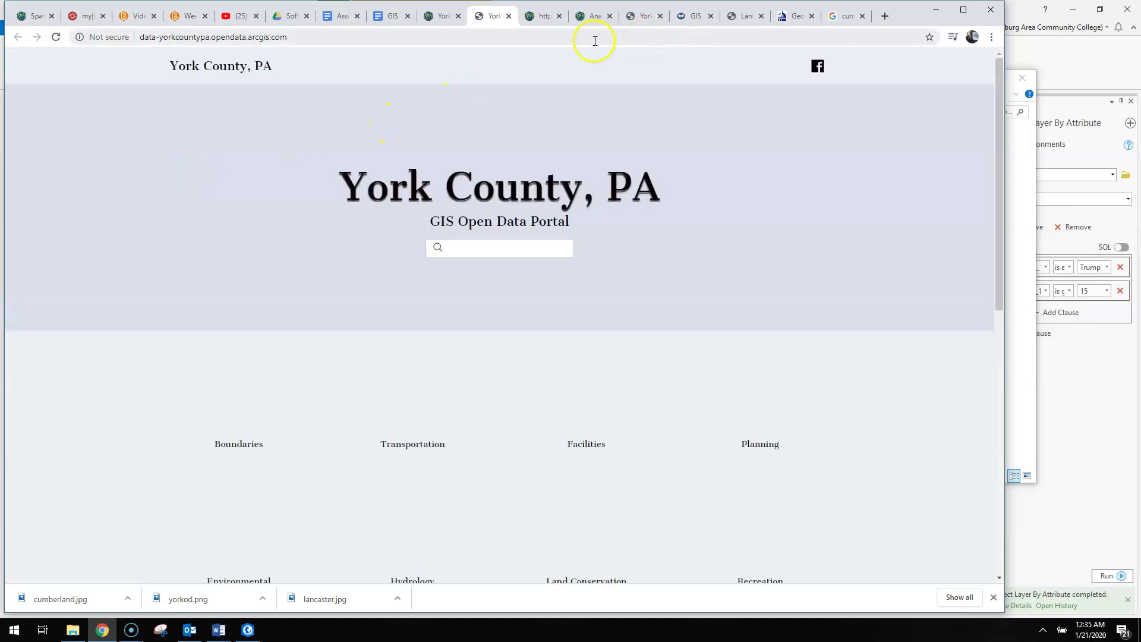
click(507, 16)
Give the York County Open Data item the yorkod image as thumbnail, slightly zoomed out, and save the summary "York County's Open Data Site".
click(153, 136)
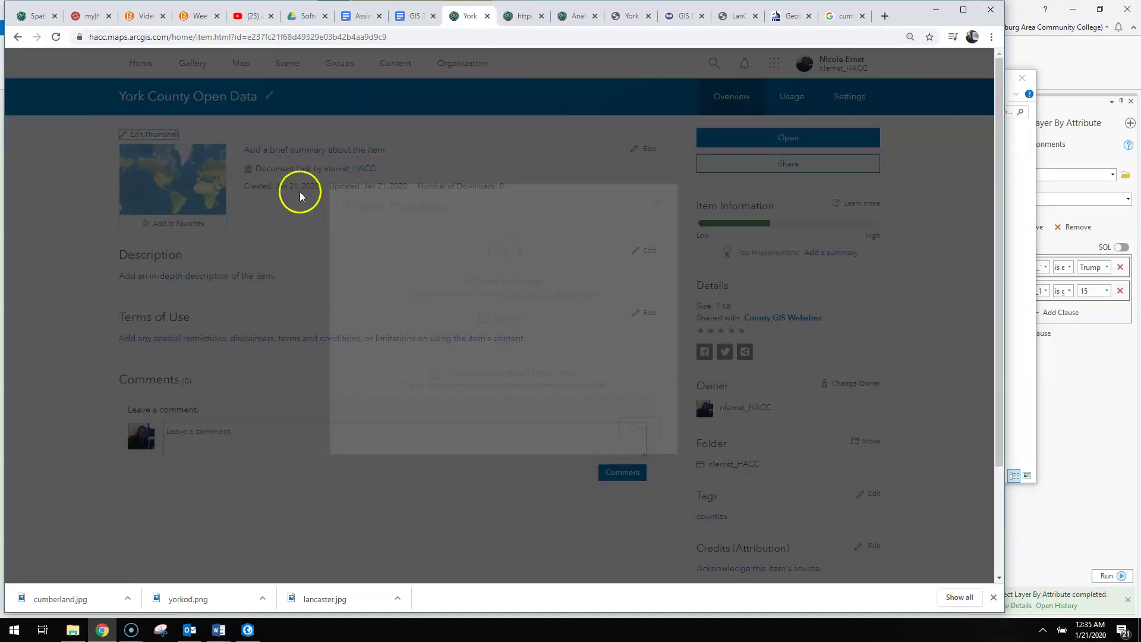
click(512, 317)
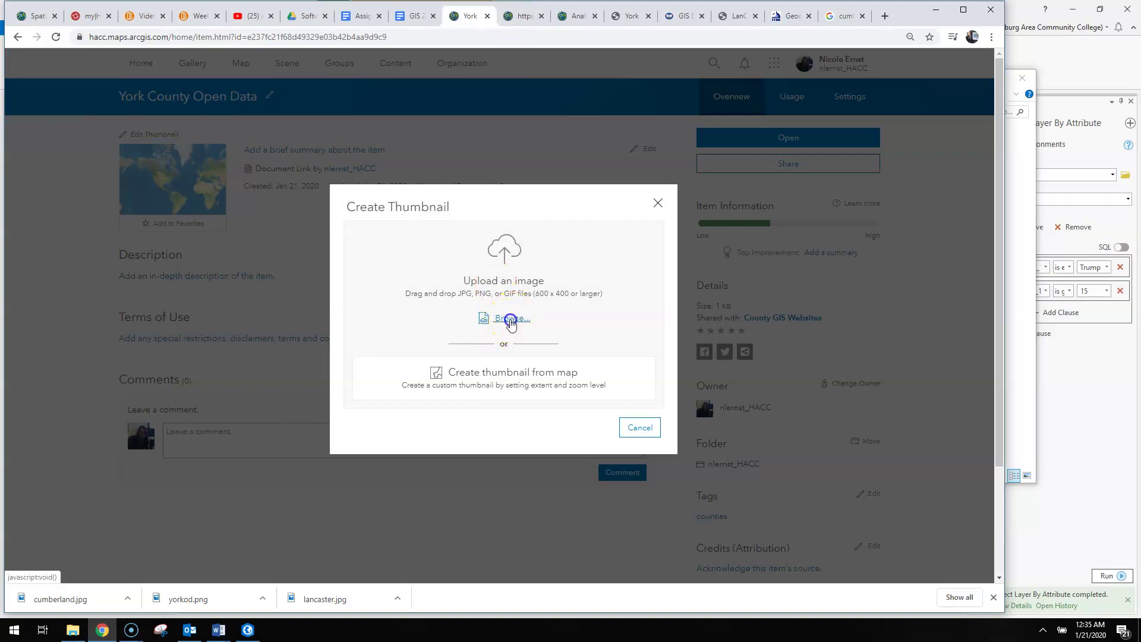
double_click(285, 102)
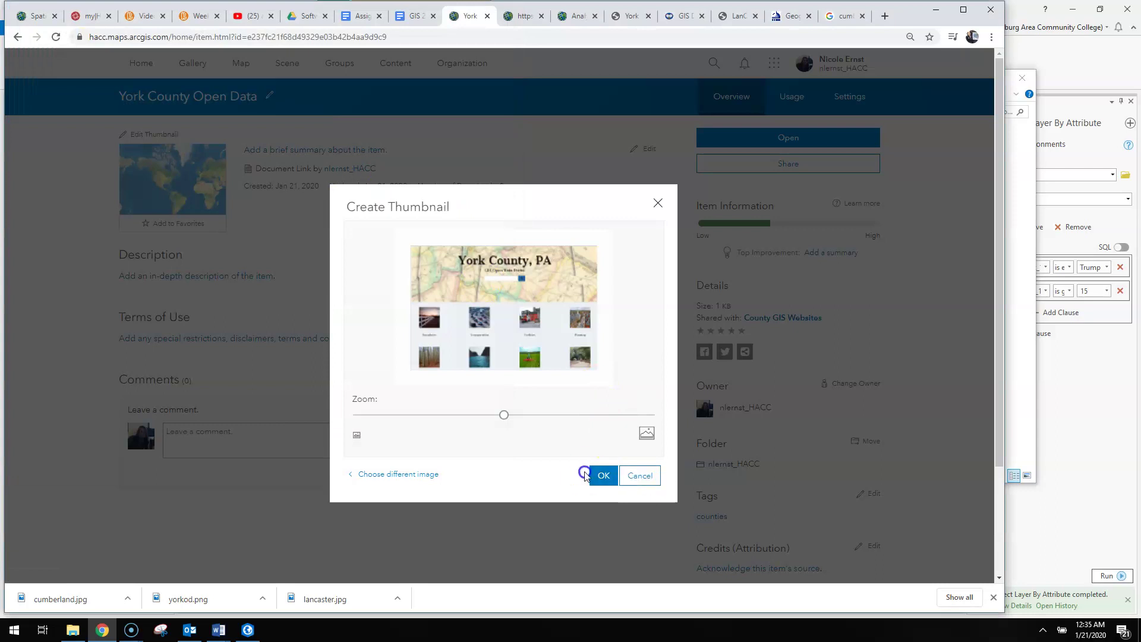
drag(504, 418, 498, 418)
click(603, 475)
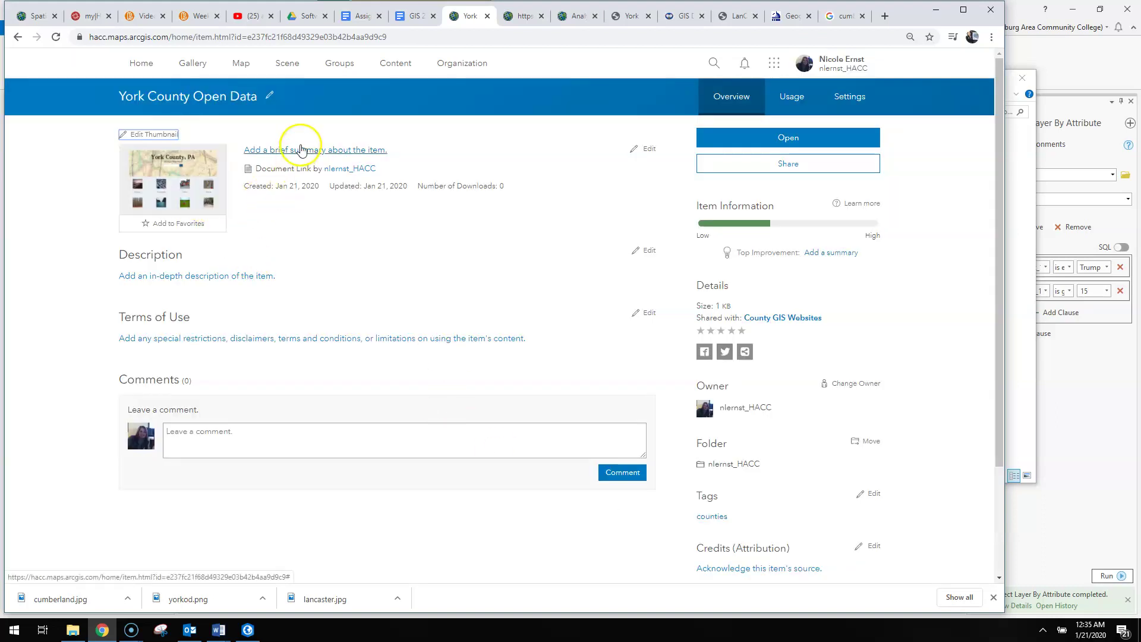
click(300, 149)
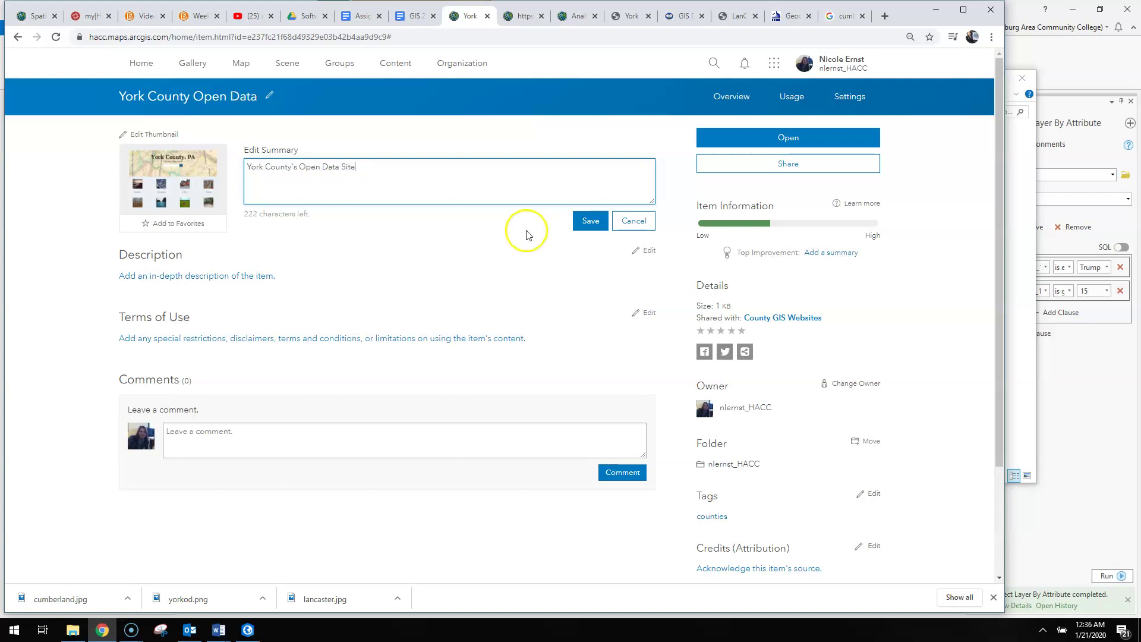
click(591, 223)
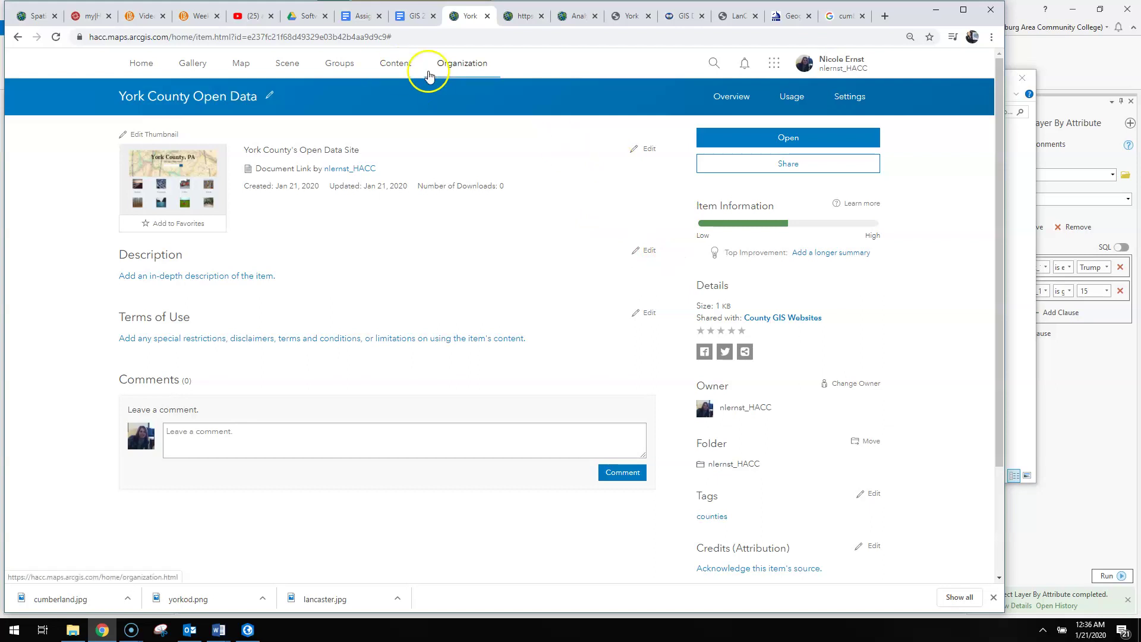
Start adding another content item from a URL, with Document as its type.
click(394, 66)
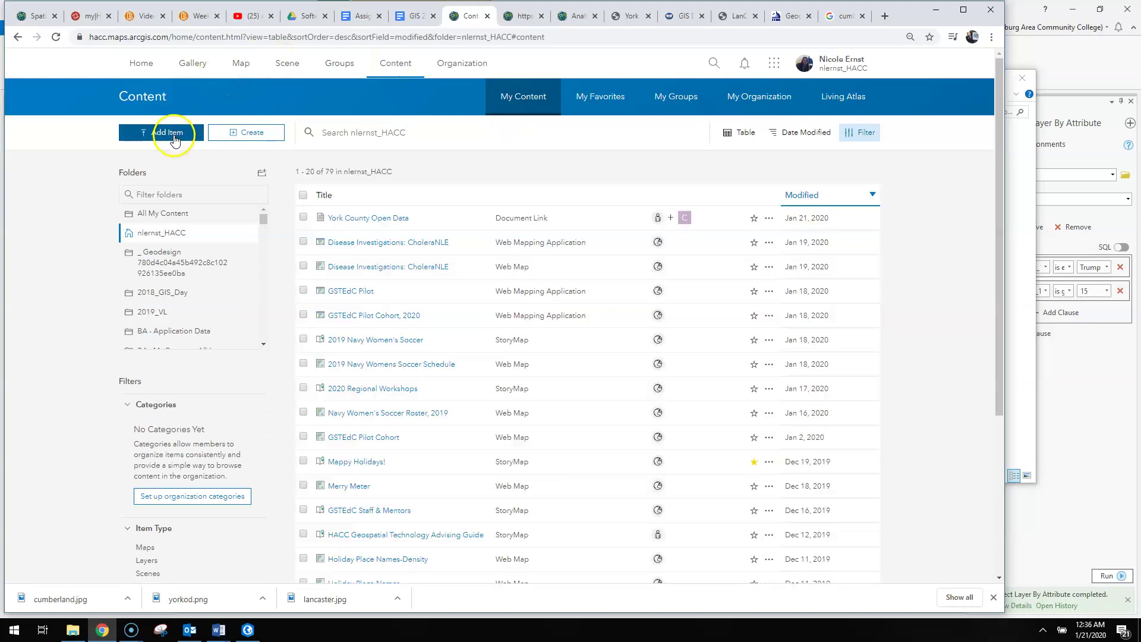
click(173, 136)
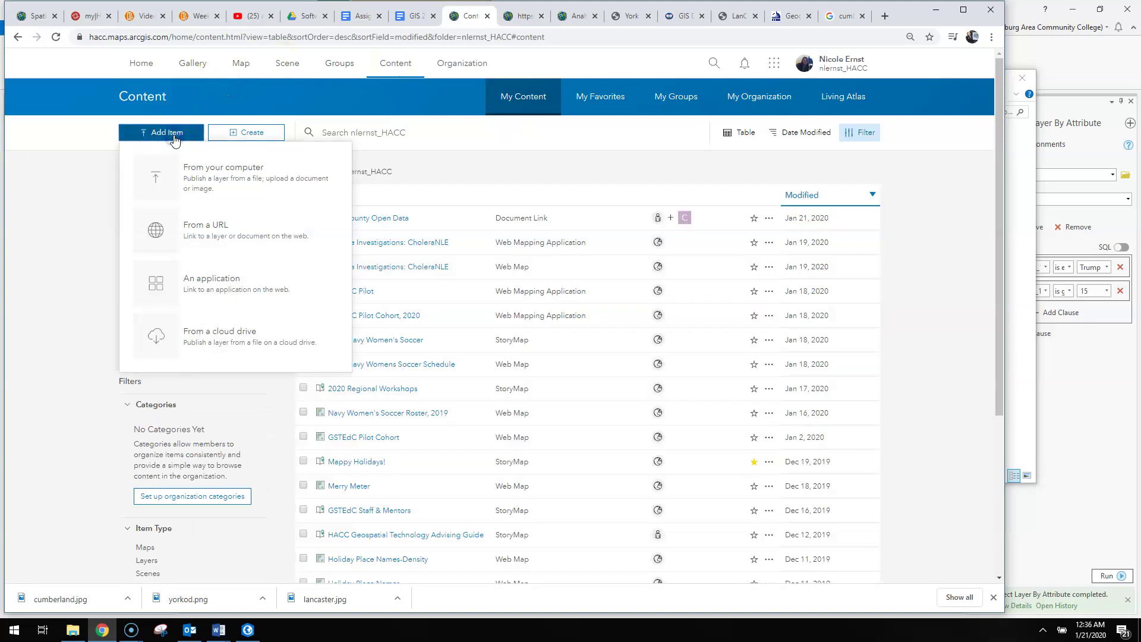
click(193, 222)
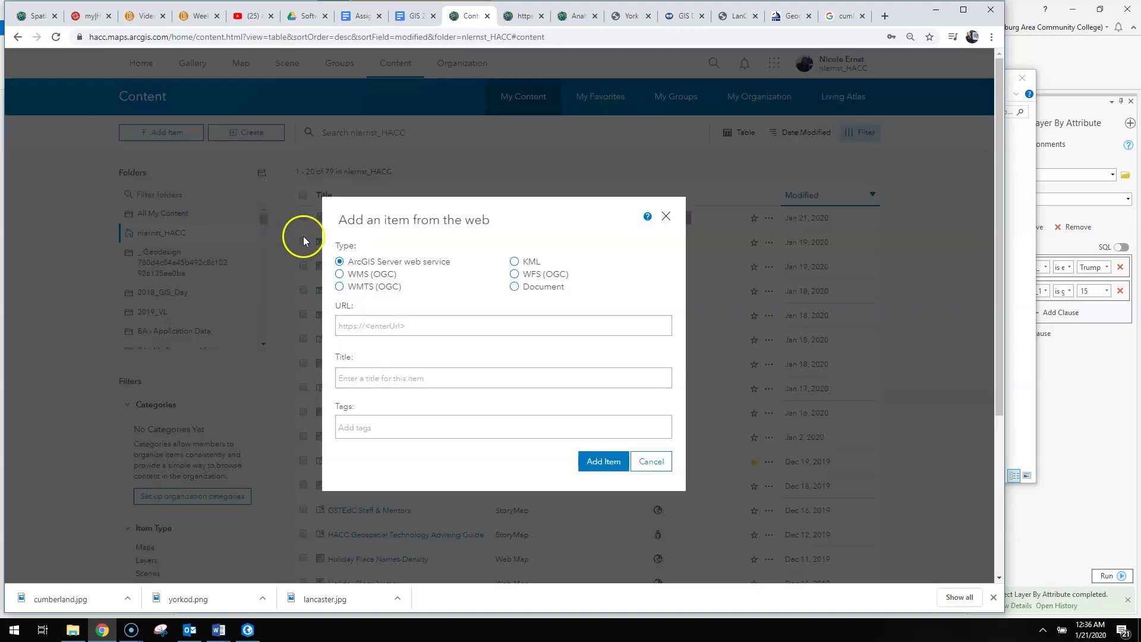
click(515, 286)
click(664, 9)
click(249, 36)
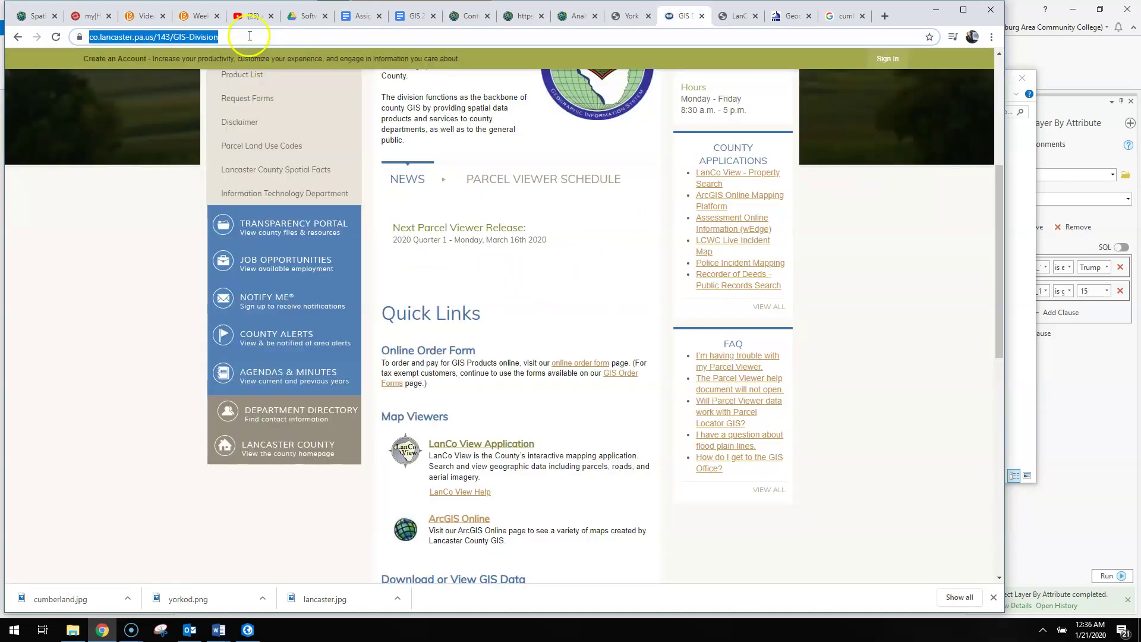
click(221, 37)
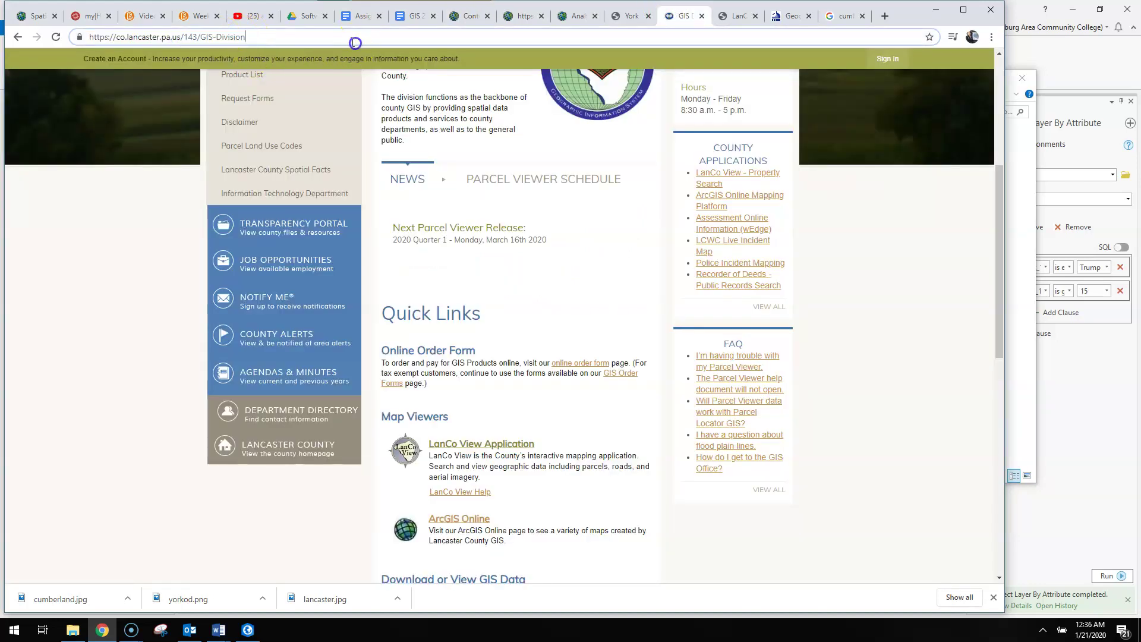
drag(312, 42, 48, 49)
key(ctrl+c)
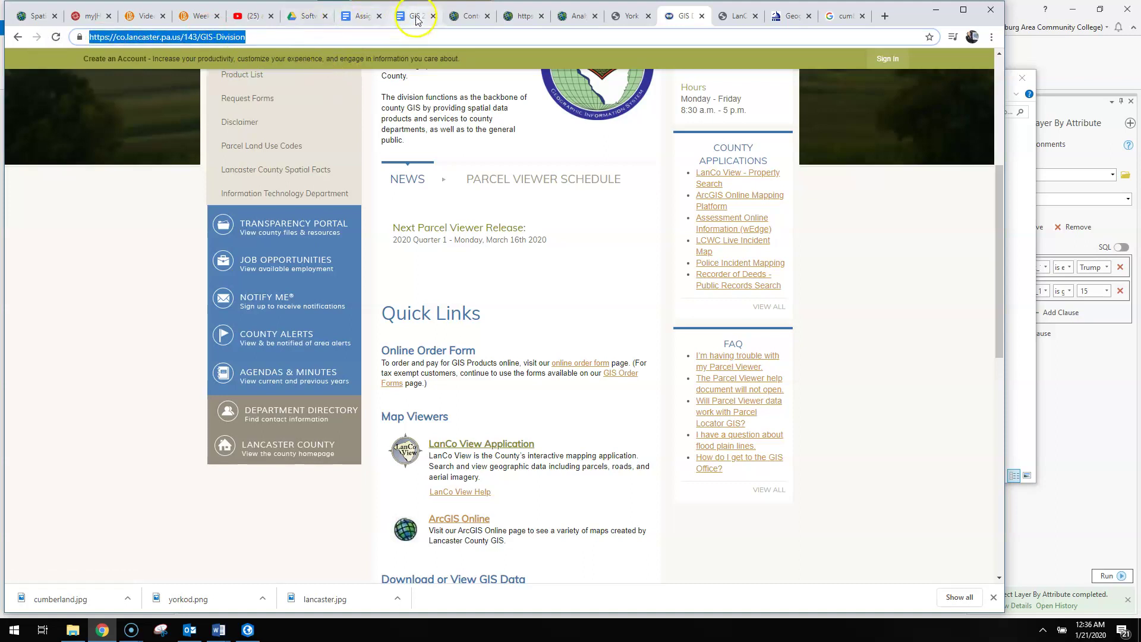
click(458, 18)
click(389, 324)
key(ctrl+v)
Add the web document to the content with the title Lancaster County GIS and the tag counties.
click(377, 378)
text(La)
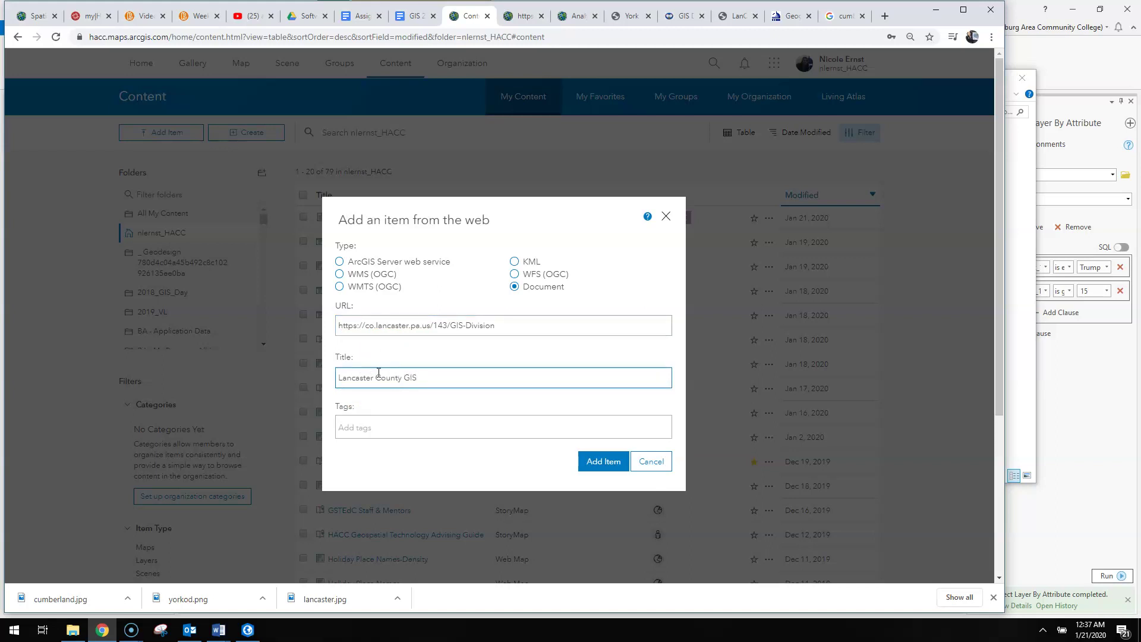
click(392, 422)
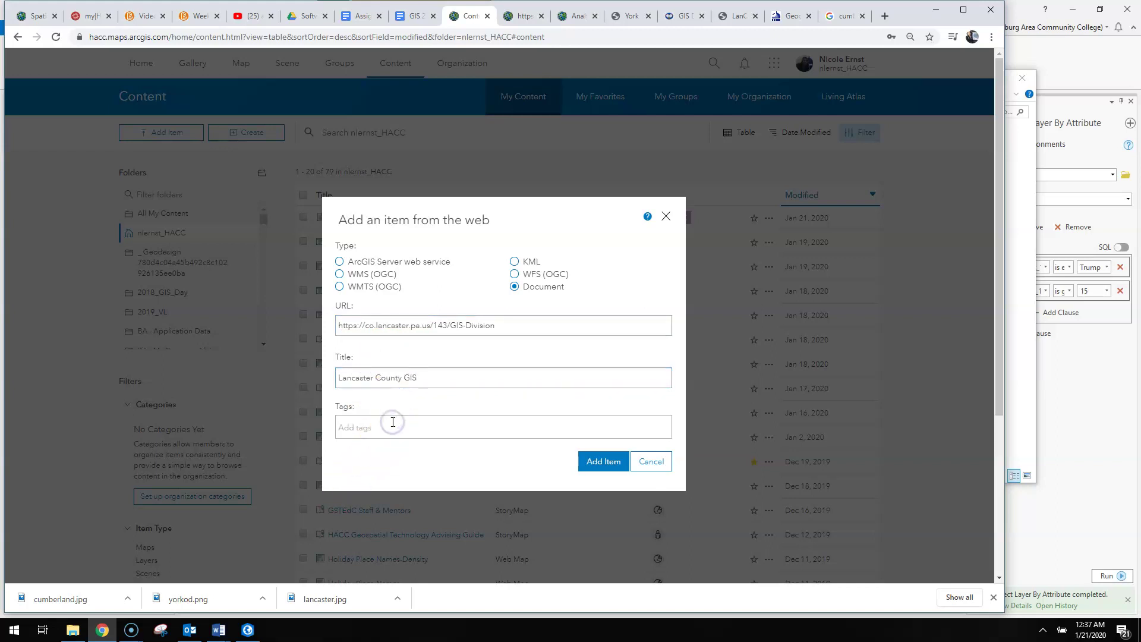
text(counties)
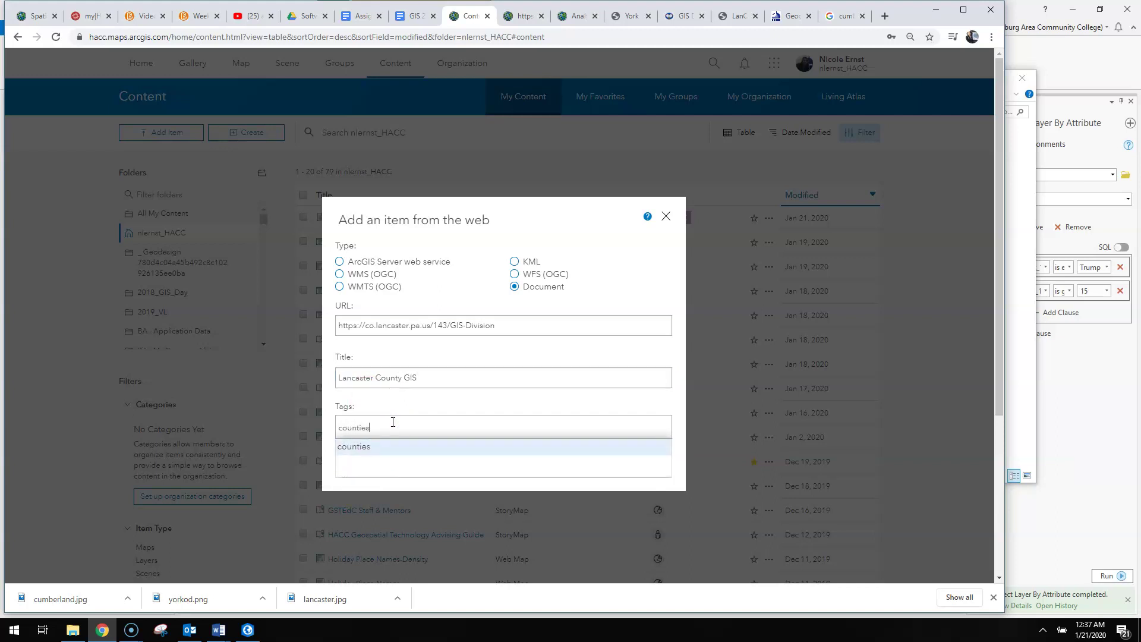
click(365, 448)
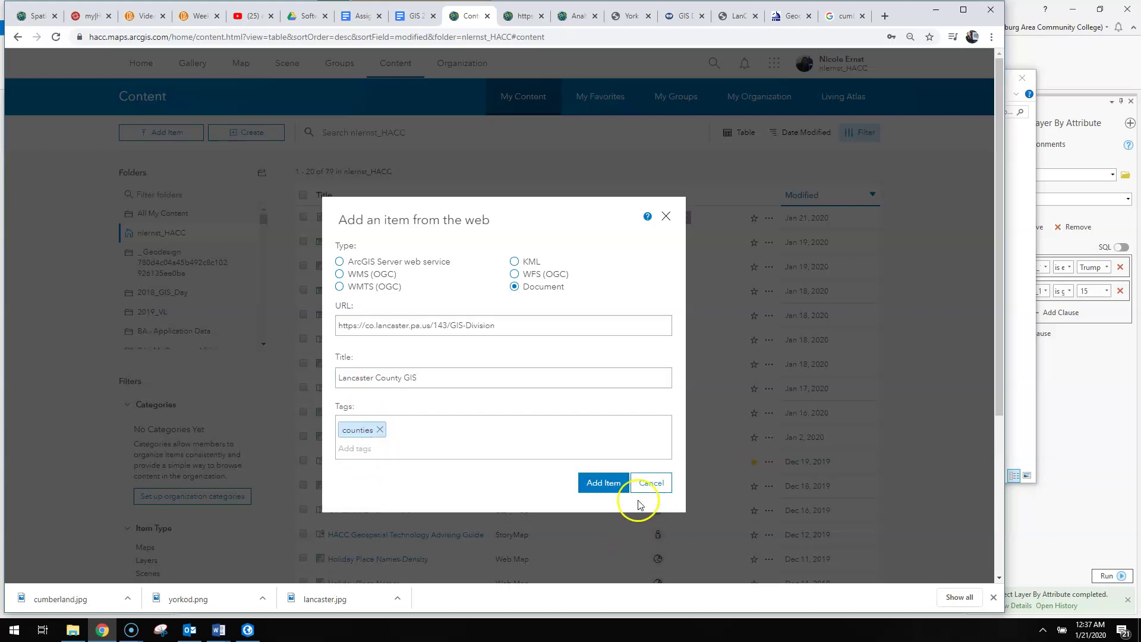
click(606, 483)
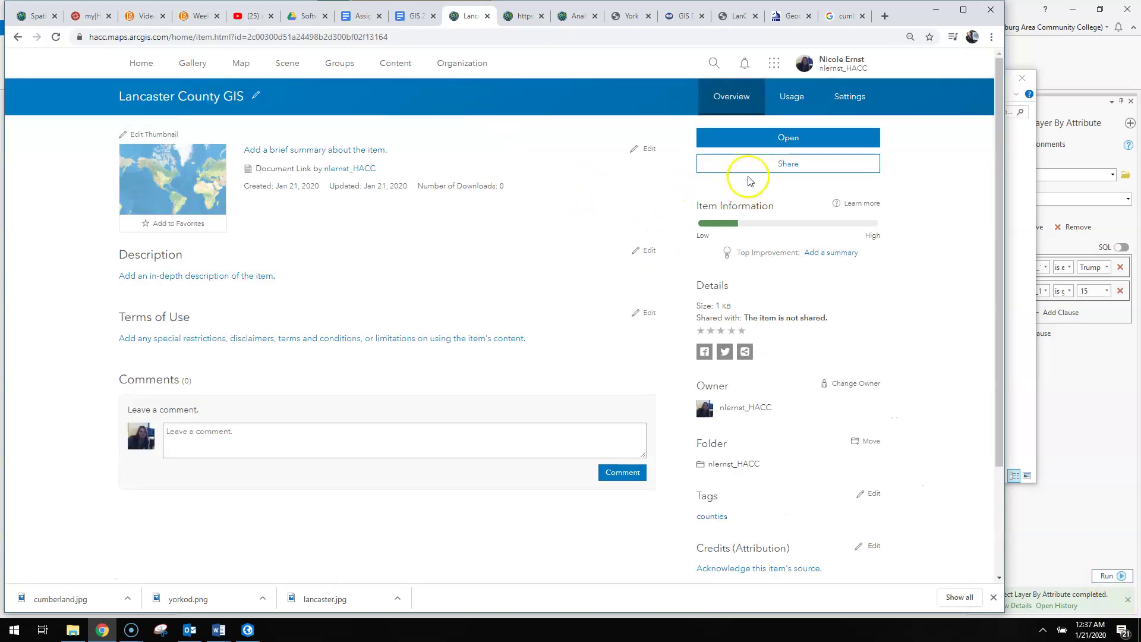
Share the Lancaster County GIS item with the County GIS Websites group and save the sharing settings.
click(759, 171)
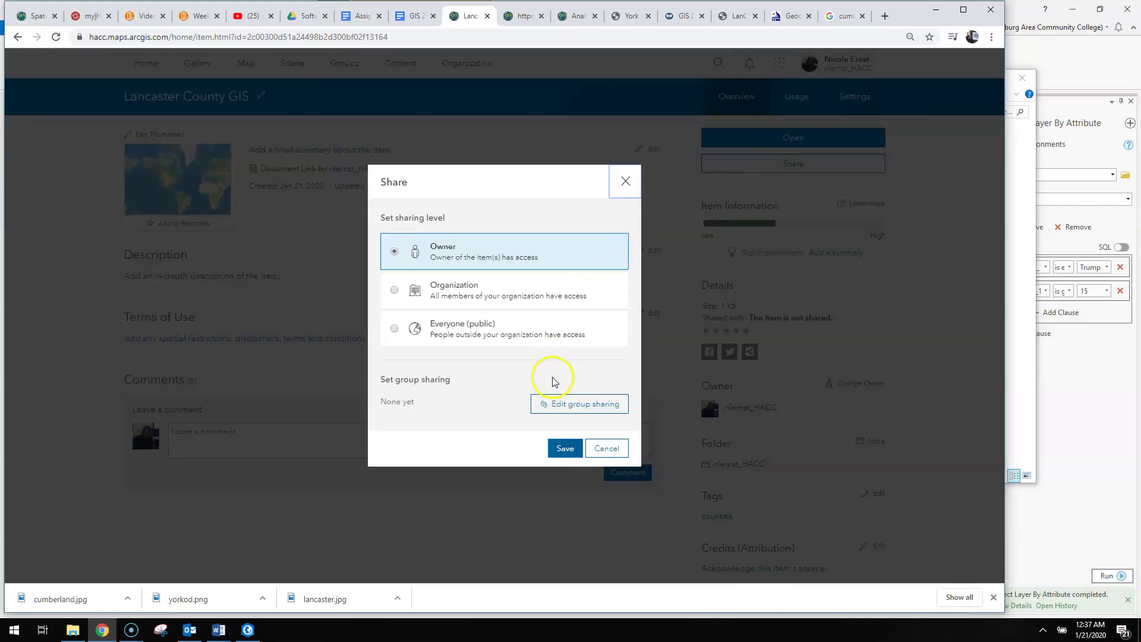
click(550, 402)
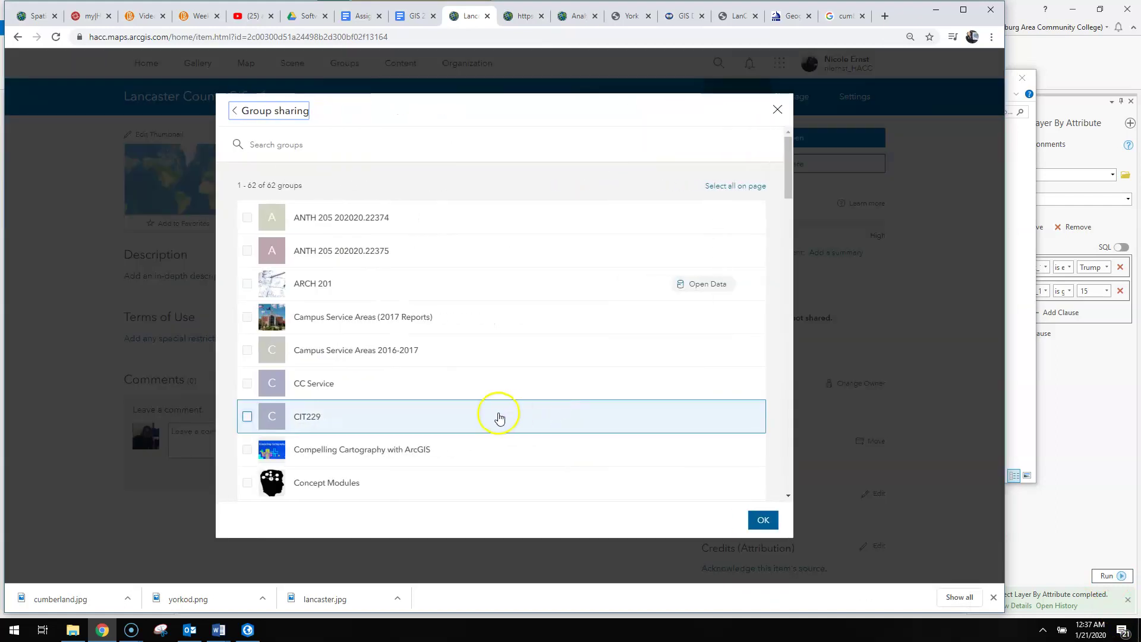
scroll(497, 415, down, 5)
click(298, 215)
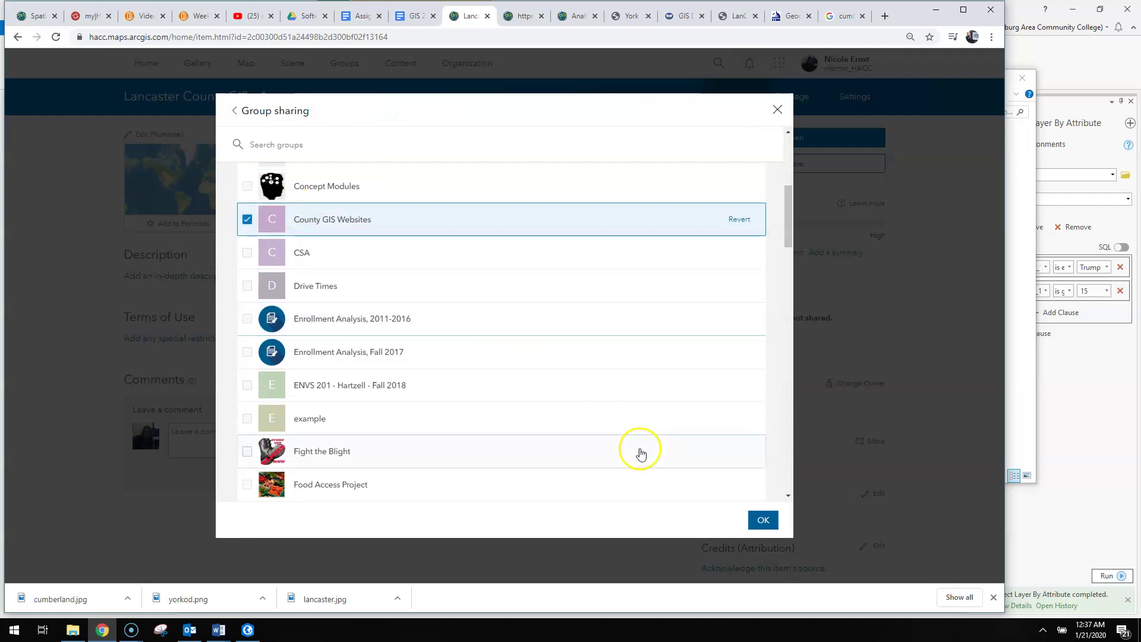
click(763, 519)
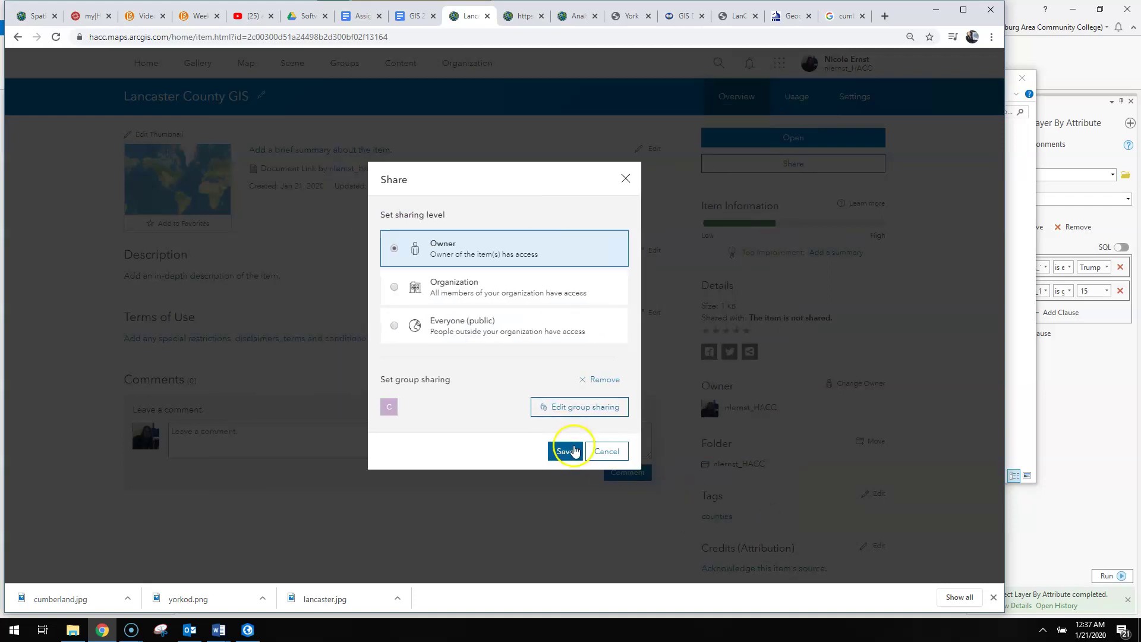
click(593, 451)
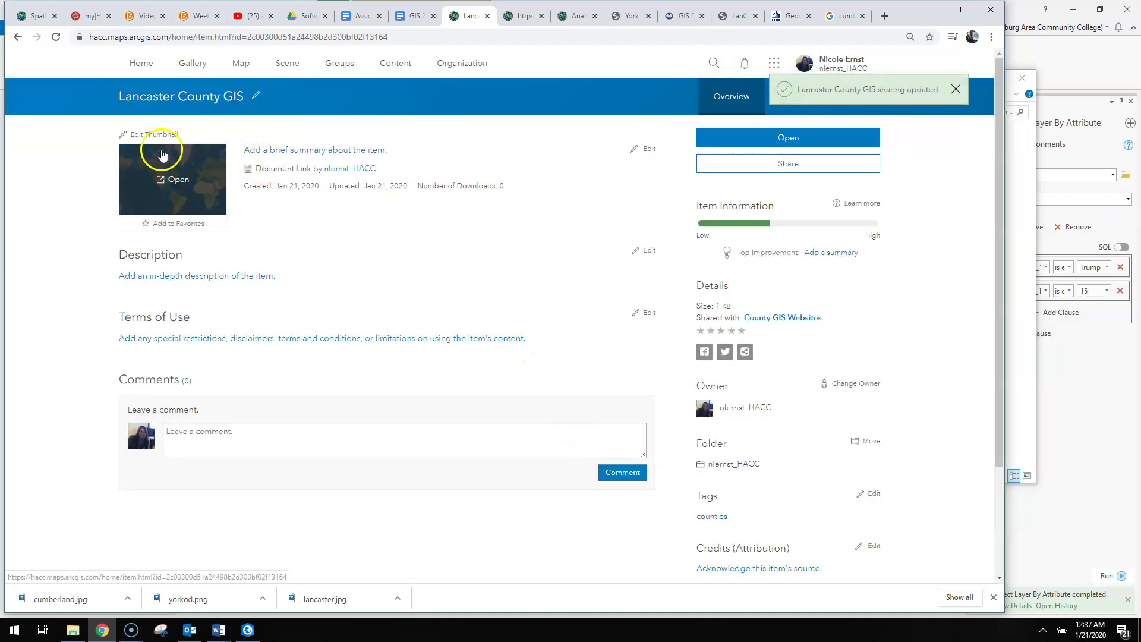
Set the lancaster image as the Lancaster County GIS item's thumbnail, zoomed out so the whole round seal fits the frame.
click(169, 135)
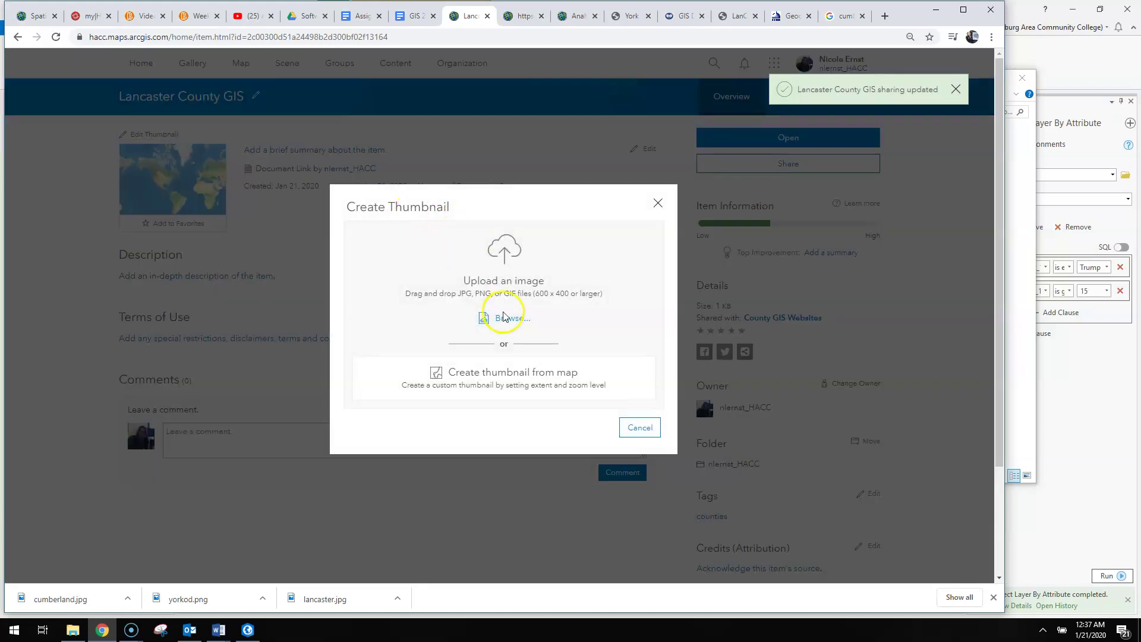
click(503, 321)
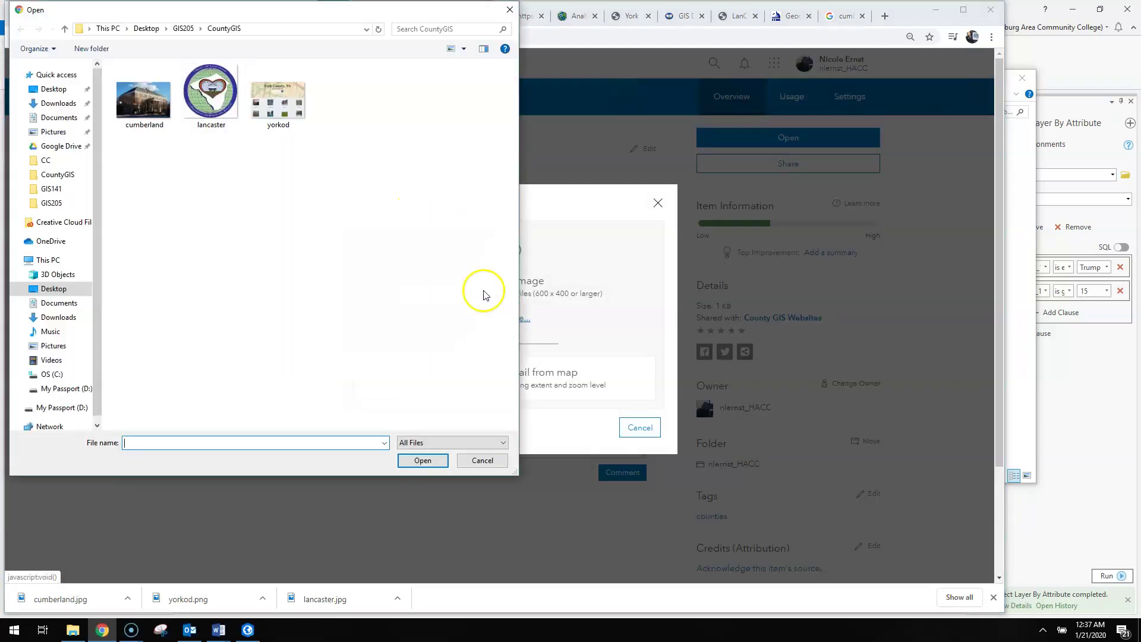
click(215, 108)
click(418, 462)
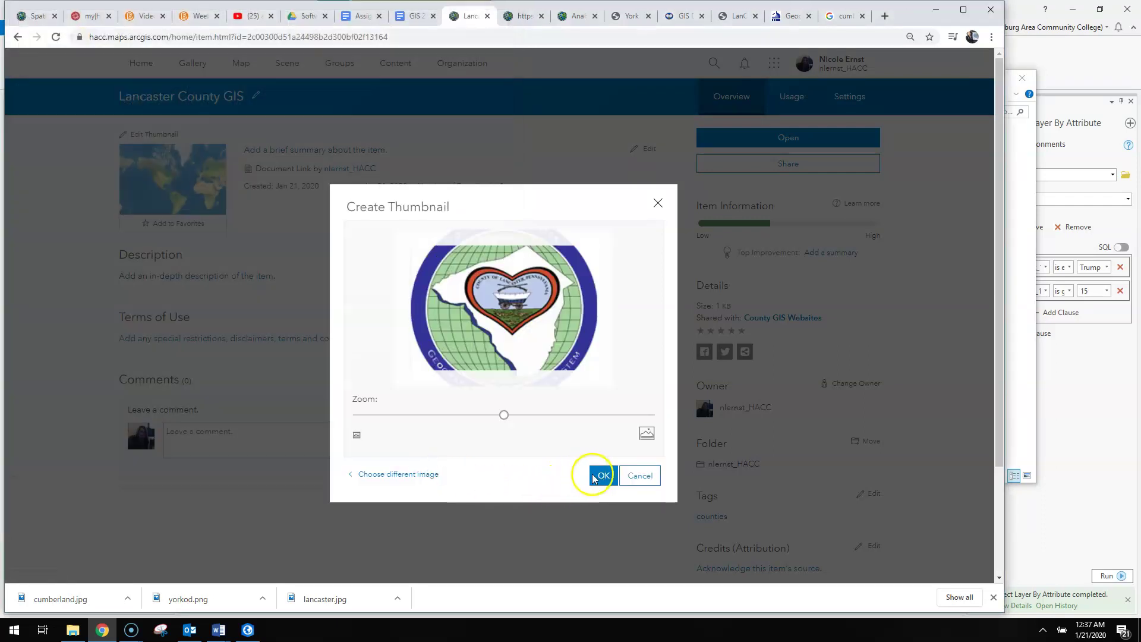
drag(508, 420, 491, 421)
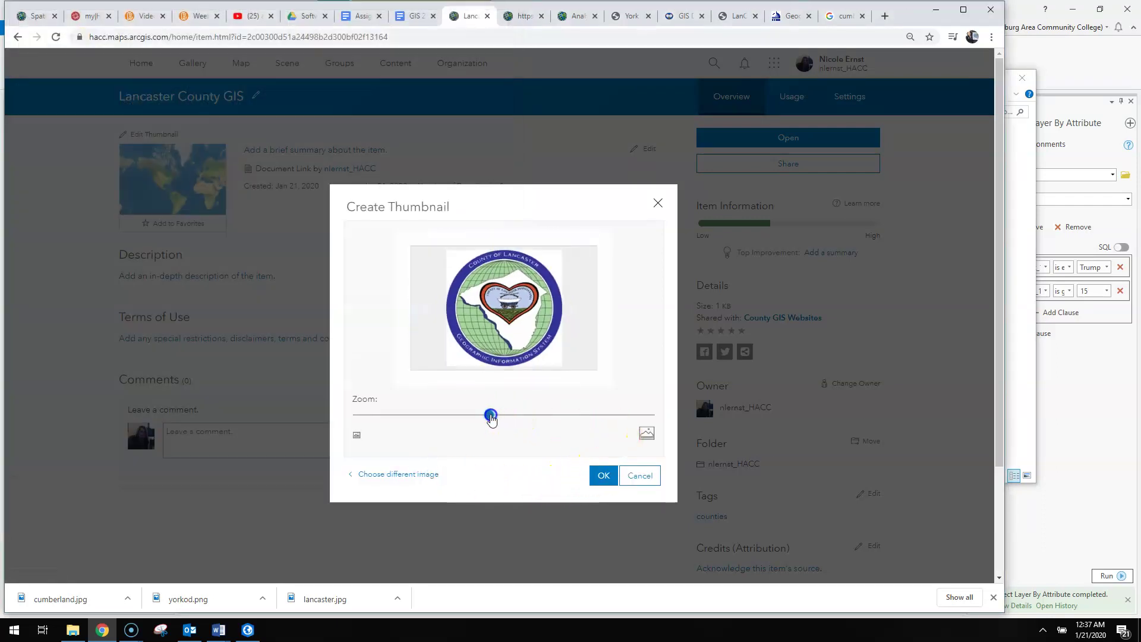
click(604, 478)
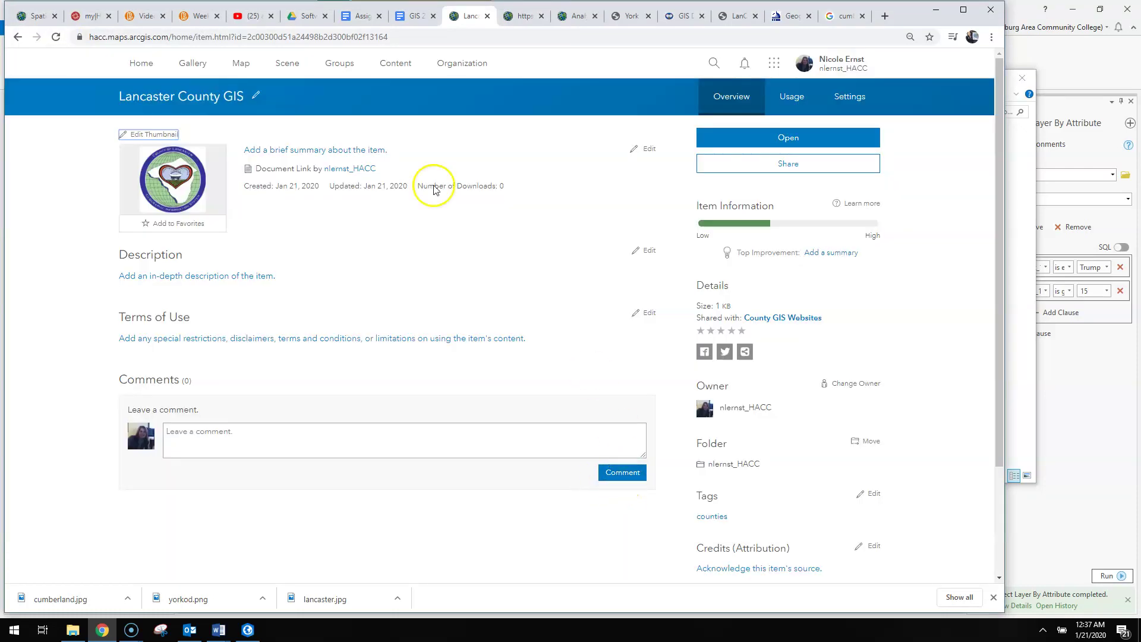
Save the summary "This contains links to Lancaster's Parcel Viewer." for the Lancaster County GIS item.
click(358, 149)
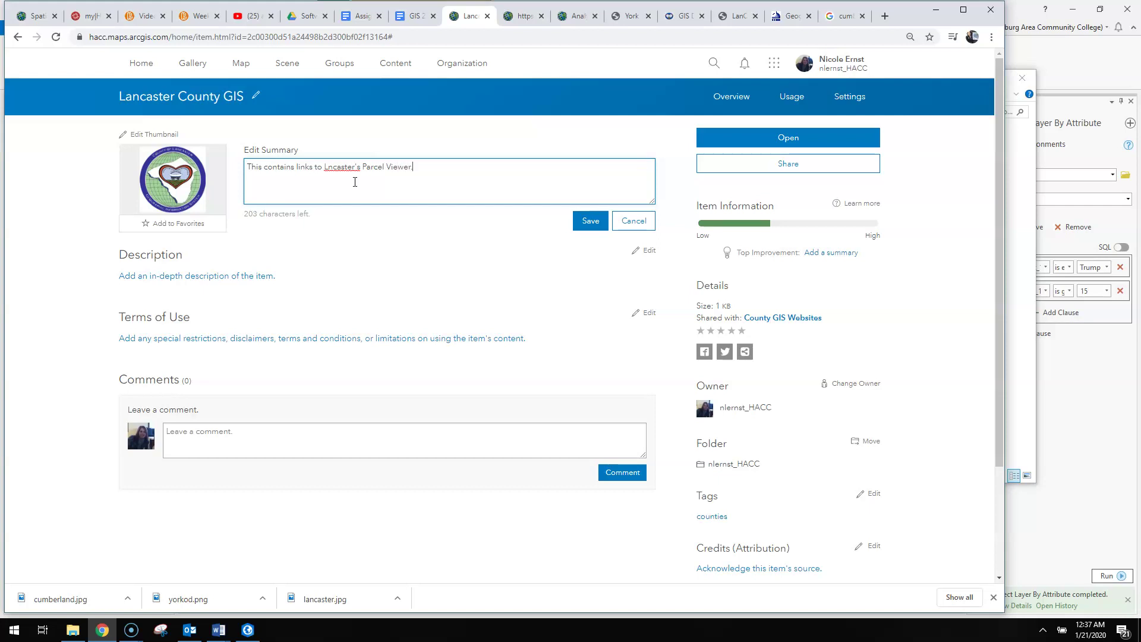
click(327, 167)
text(a)
click(585, 223)
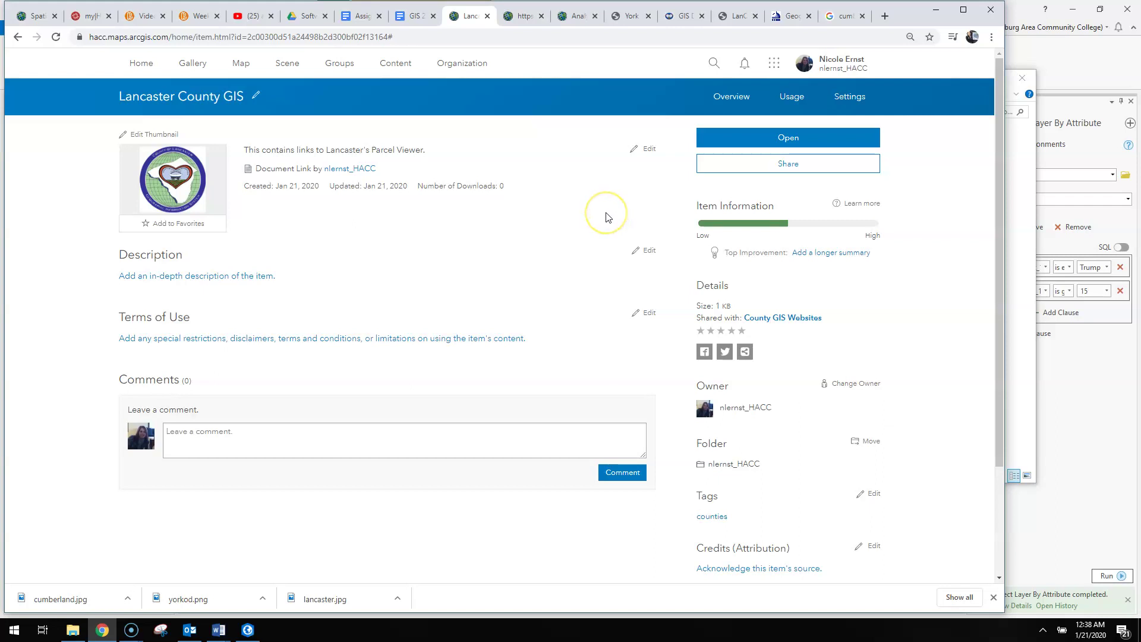
Start a new configurable web app from the content page using the Minimal Gallery template.
click(398, 69)
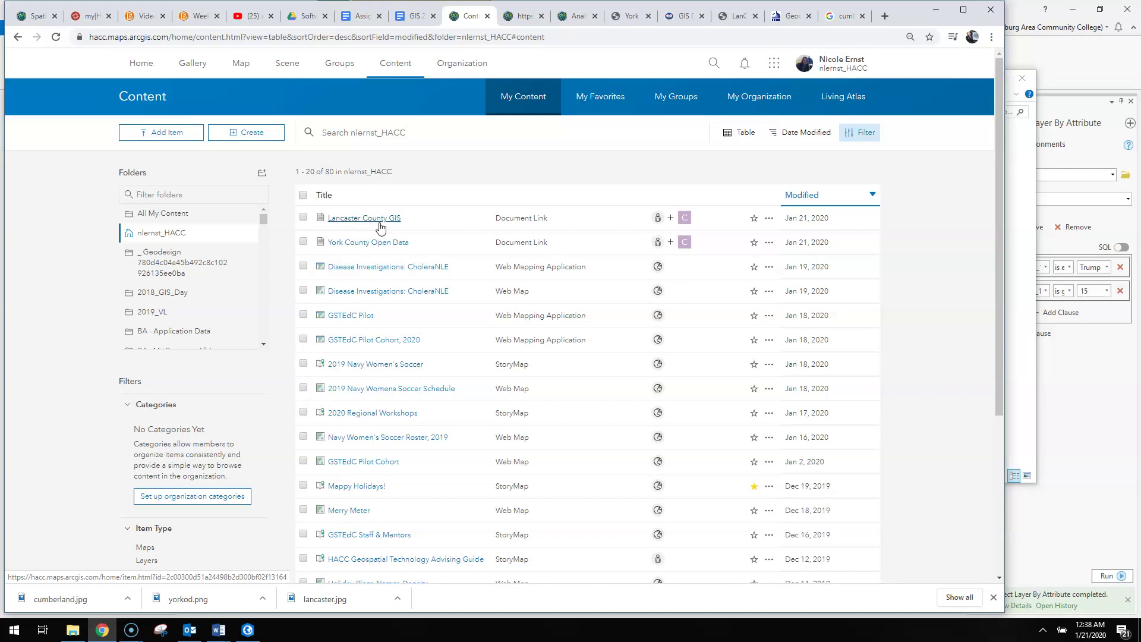
click(265, 137)
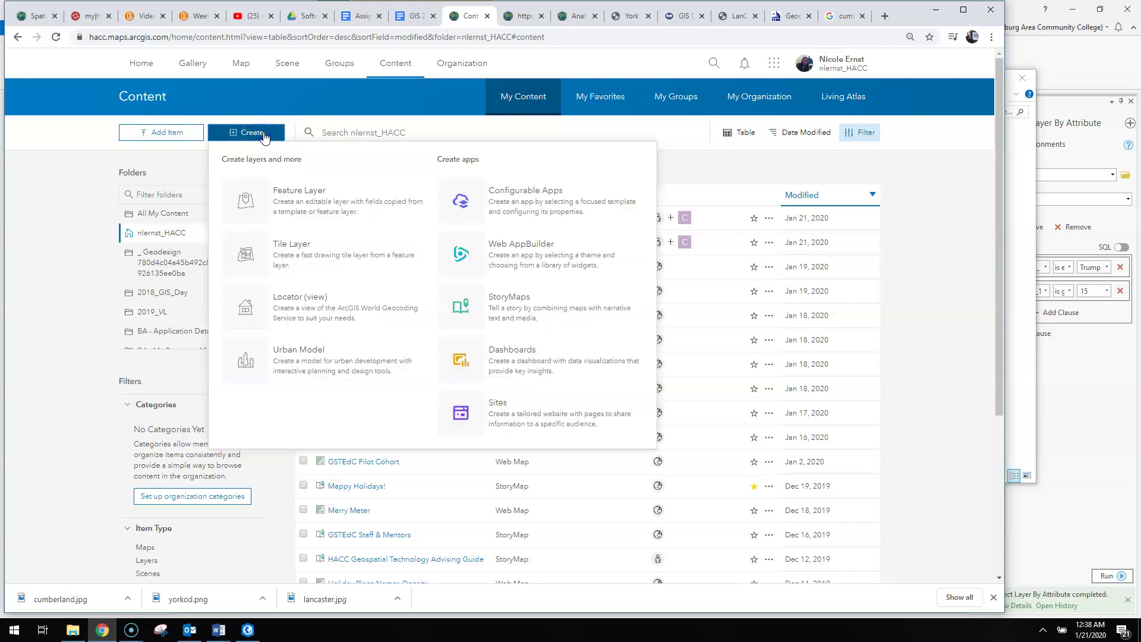
click(522, 193)
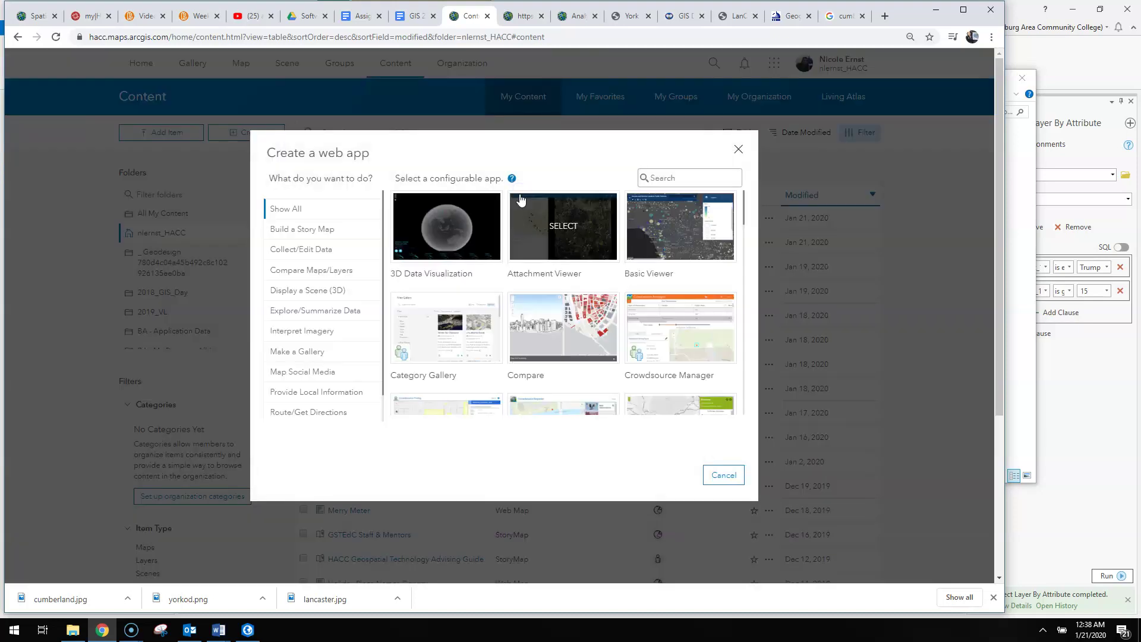
click(311, 354)
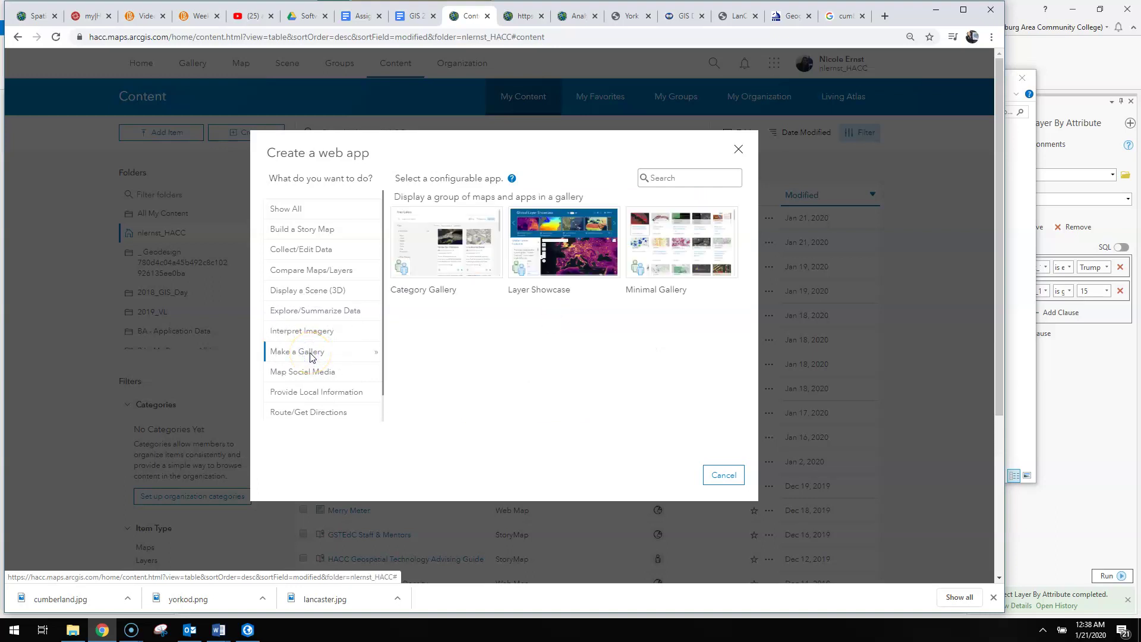
click(694, 251)
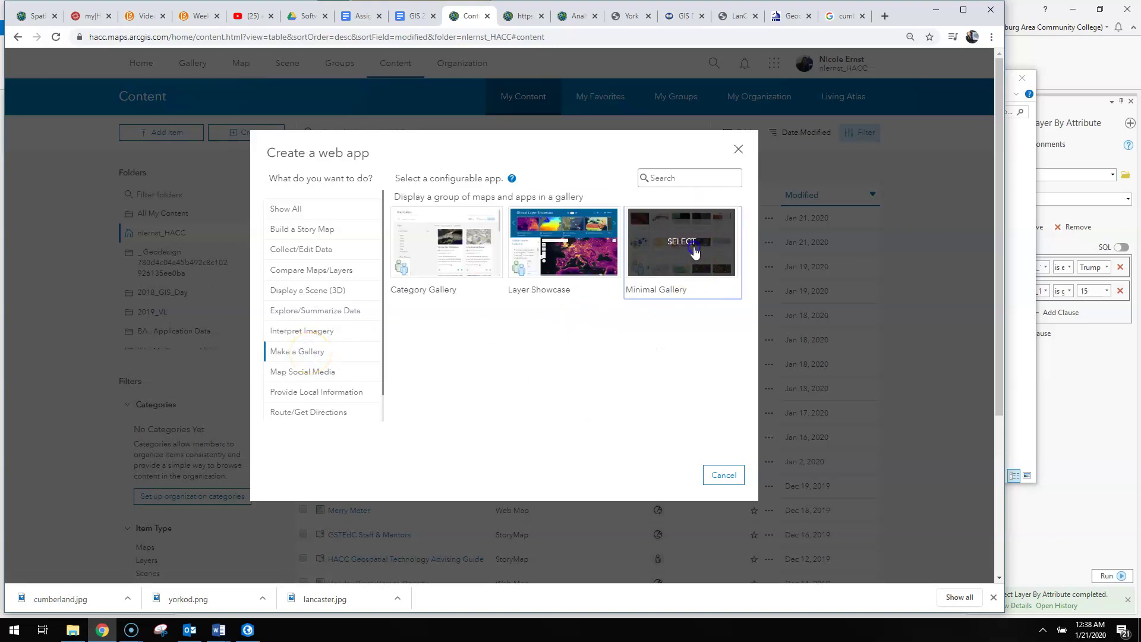
click(663, 390)
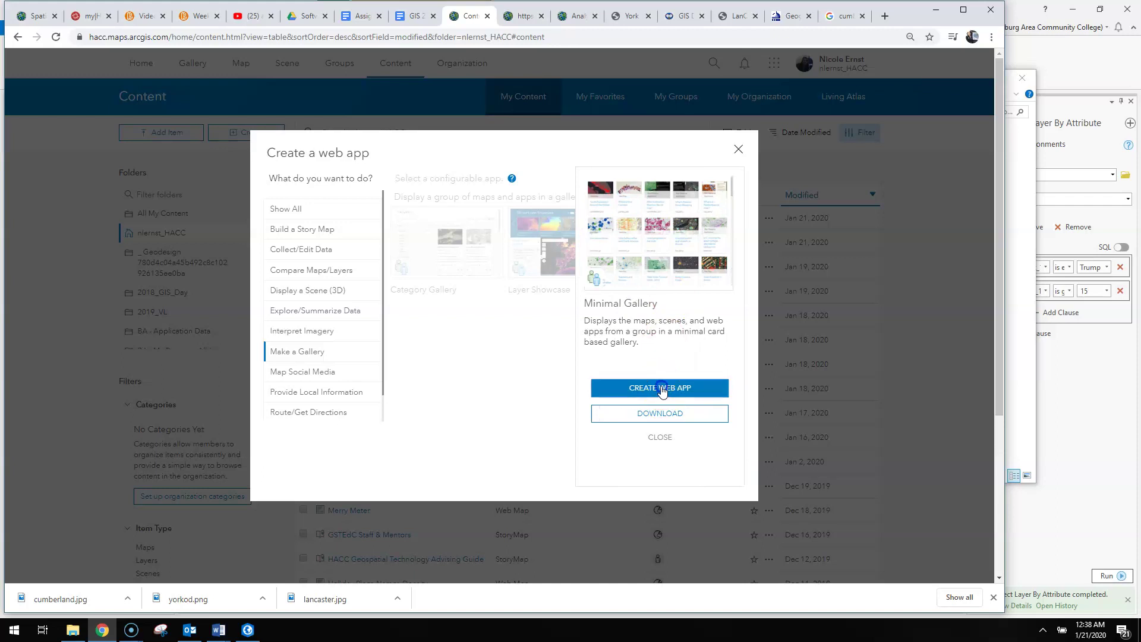
Create the web app with the title County GIS and the tag counties.
click(383, 215)
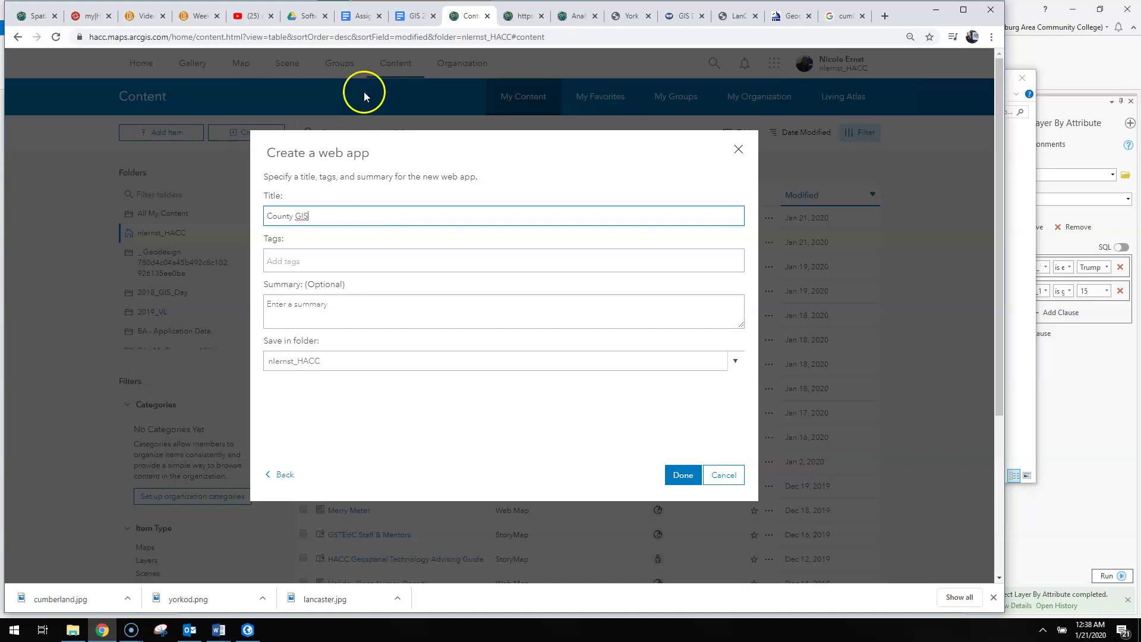
click(288, 256)
text(counties)
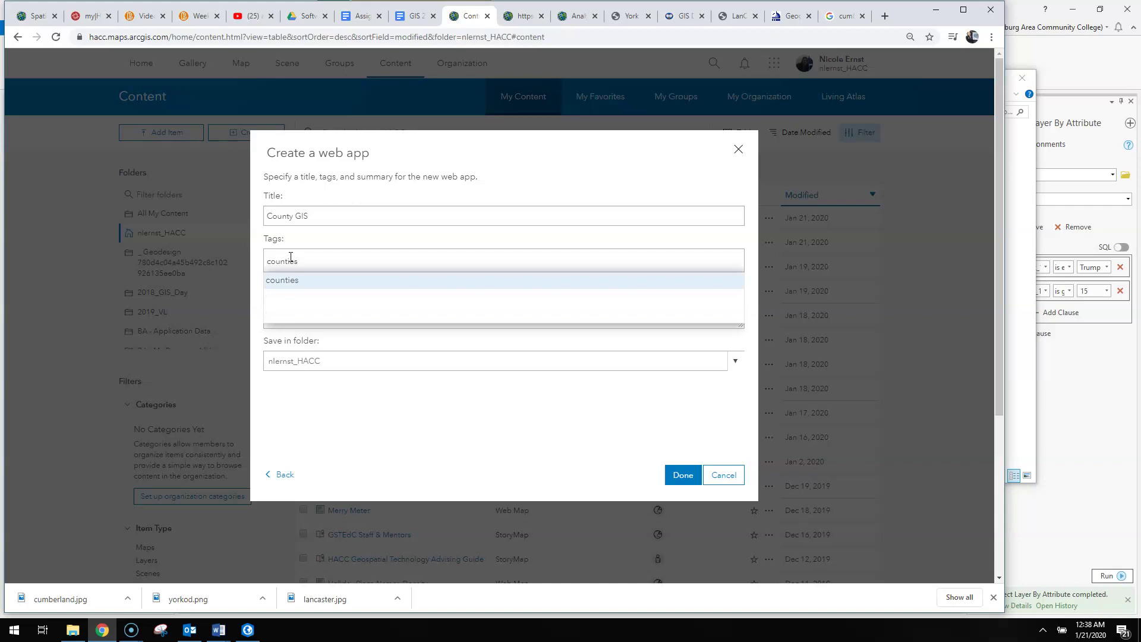
click(284, 281)
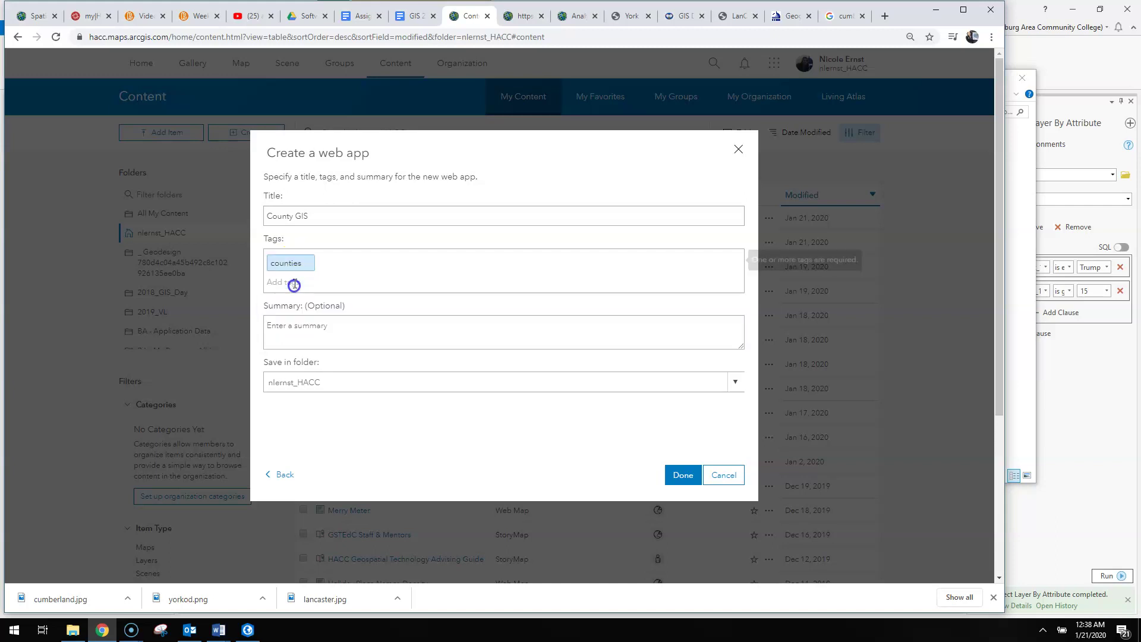
click(678, 482)
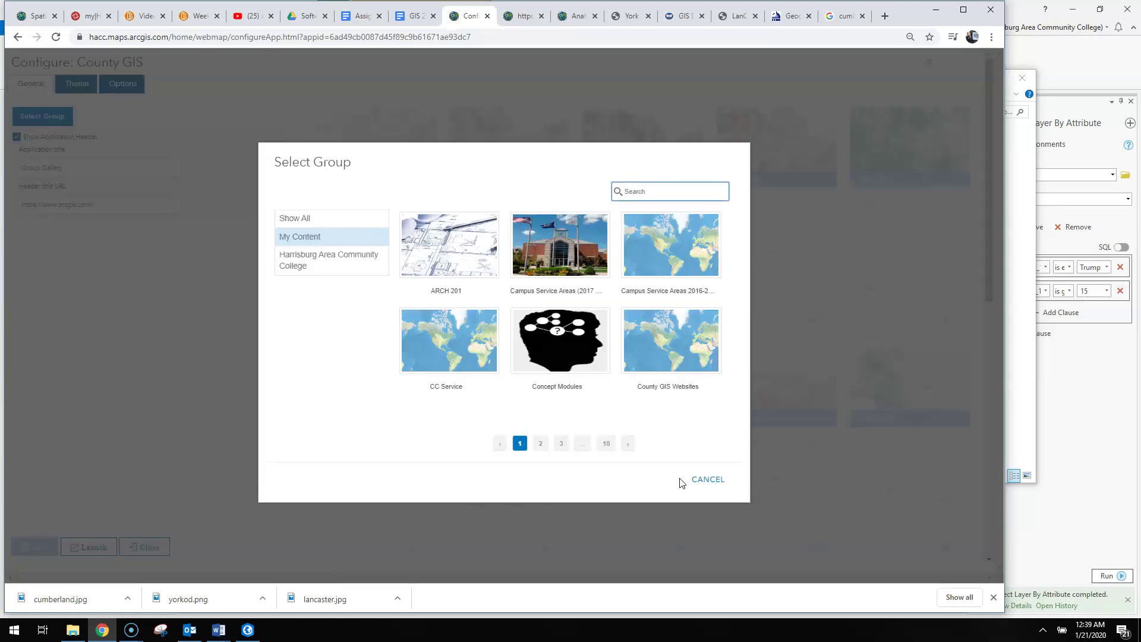
Choose the County GIS Websites group as the source of the gallery app's items.
click(571, 356)
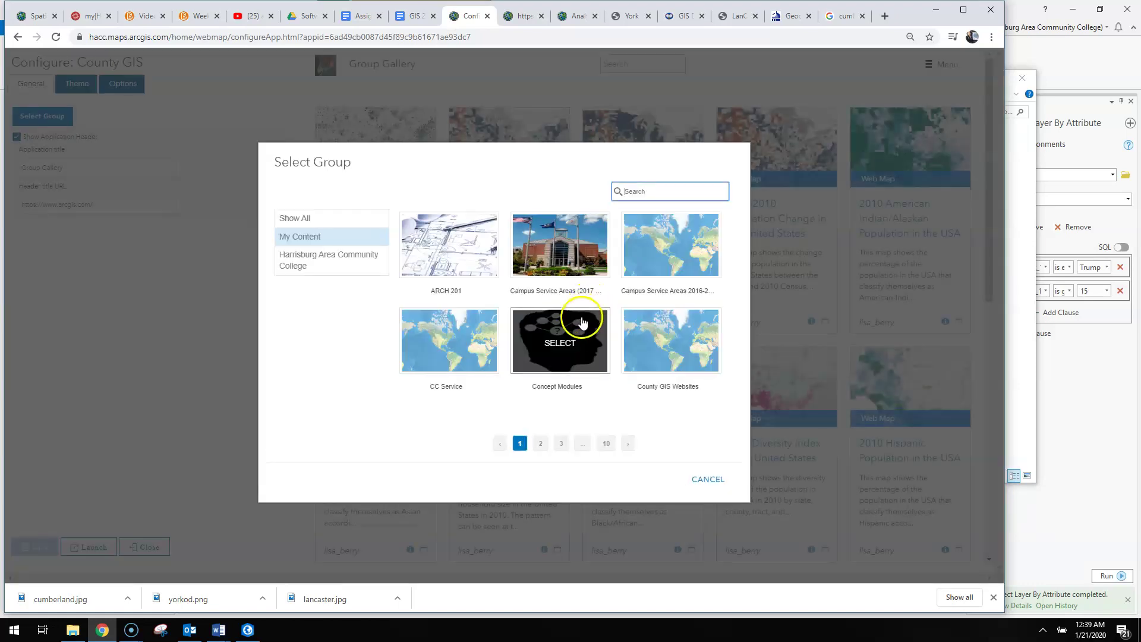
click(347, 239)
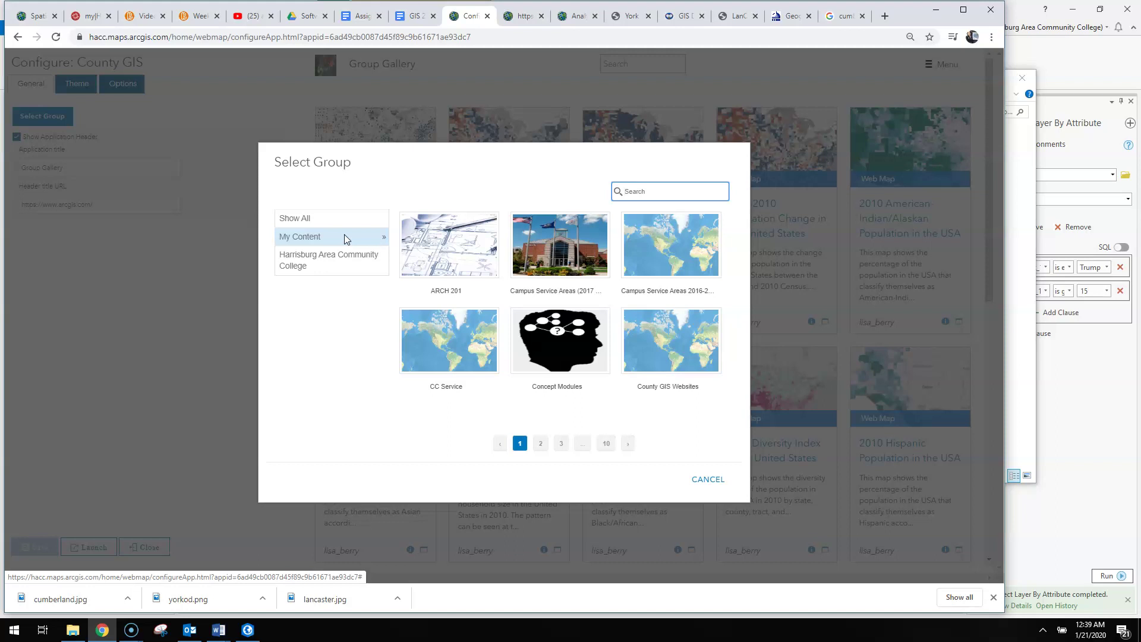
click(684, 343)
click(677, 421)
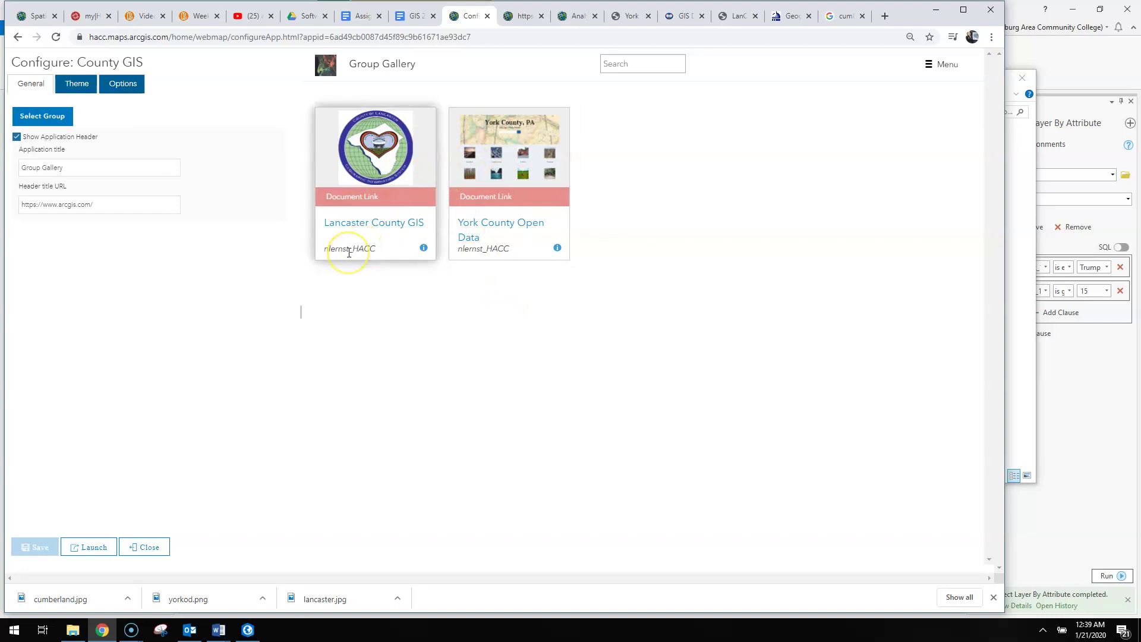
Compare the new gallery's header and title with the GSTEdC Capstone Assignment Hub example gallery.
click(517, 16)
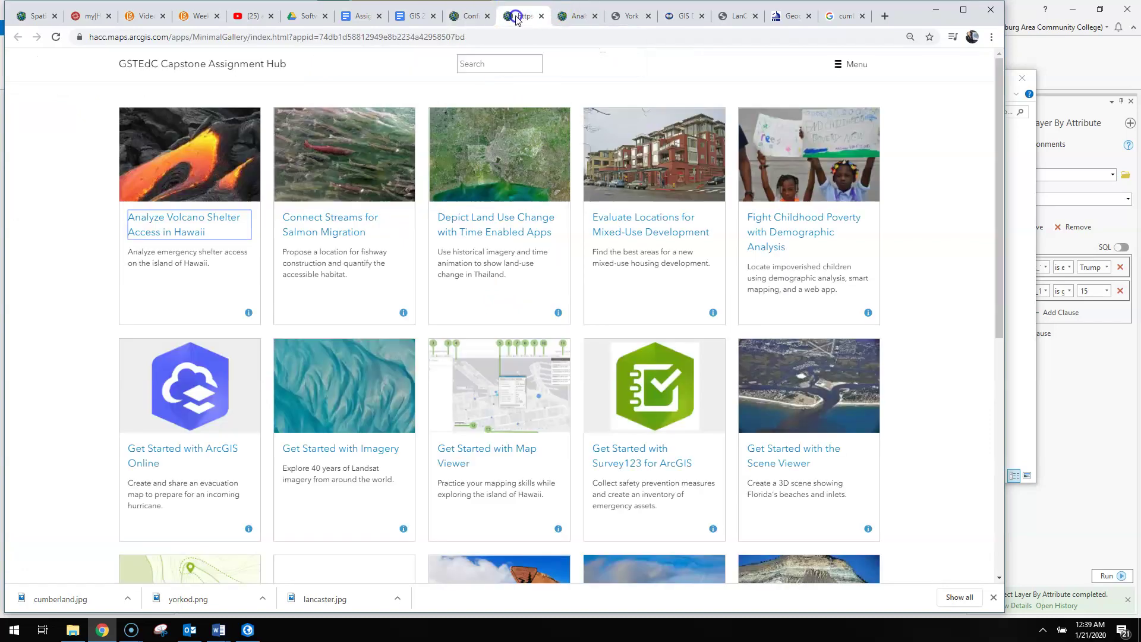
click(467, 17)
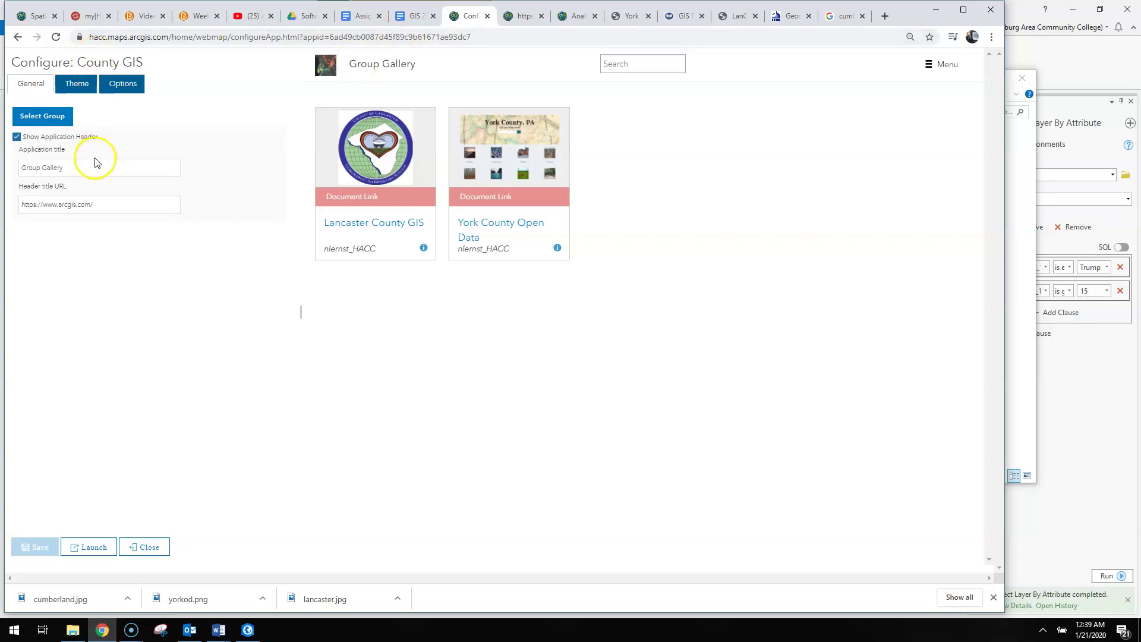
click(374, 85)
click(373, 84)
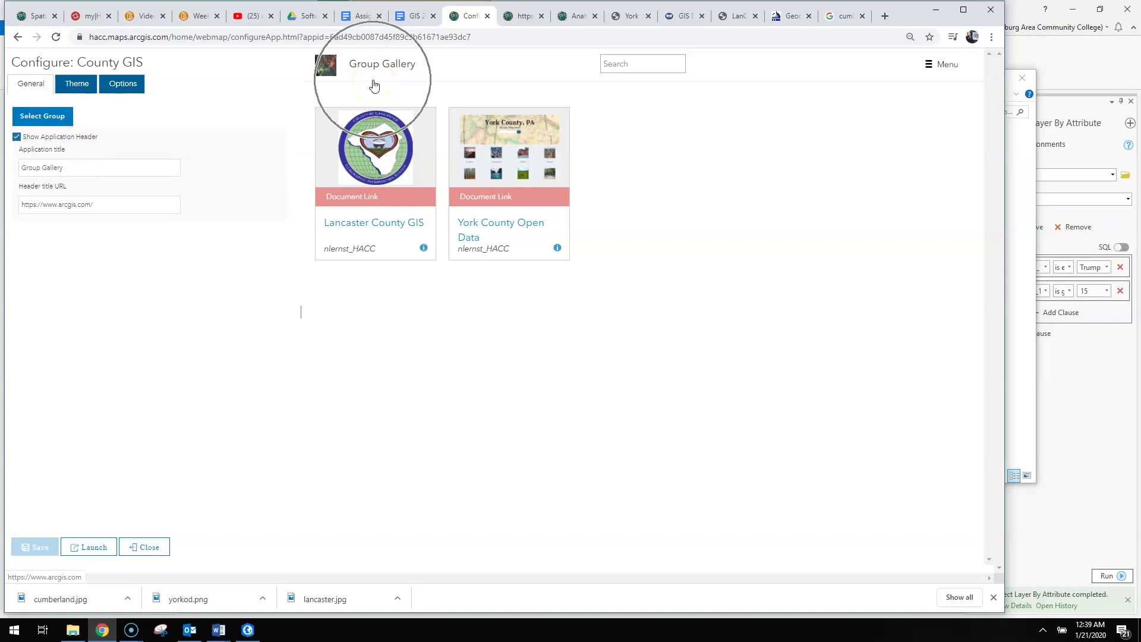
click(521, 13)
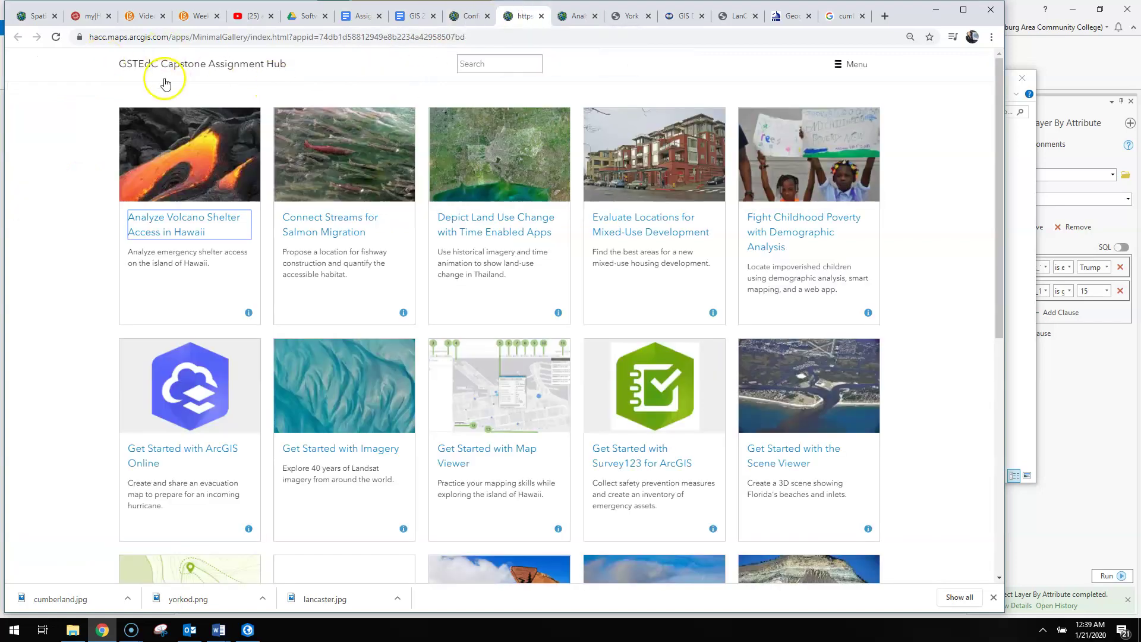
click(454, 23)
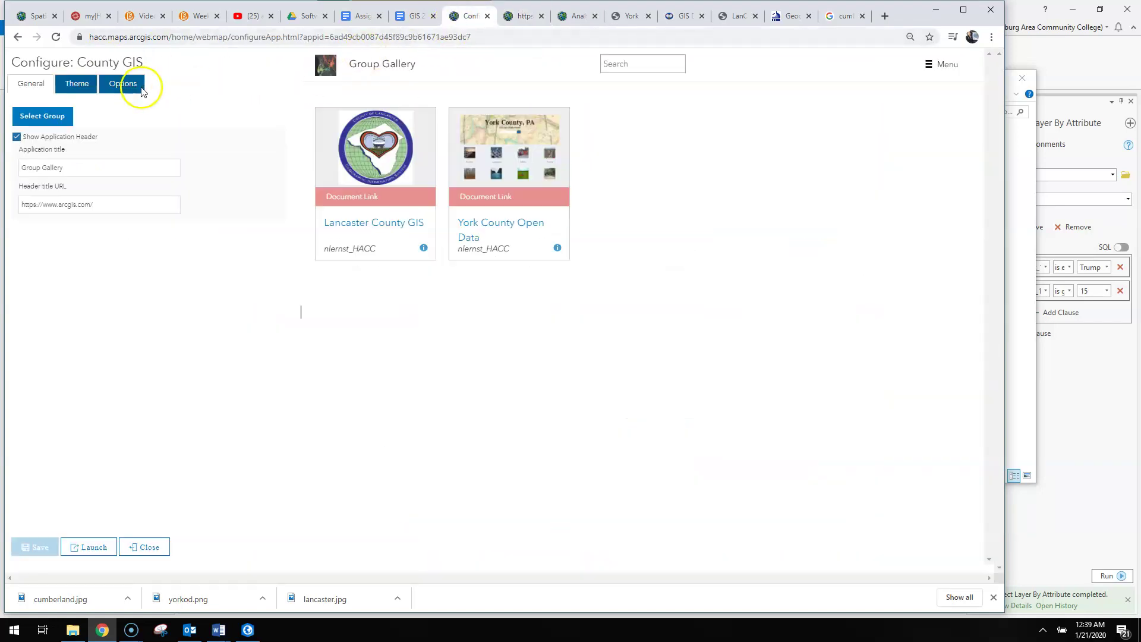
Set the application title to "County GIS Websites & Resources", clear the header title URL, and save the configuration.
drag(75, 164, 15, 168)
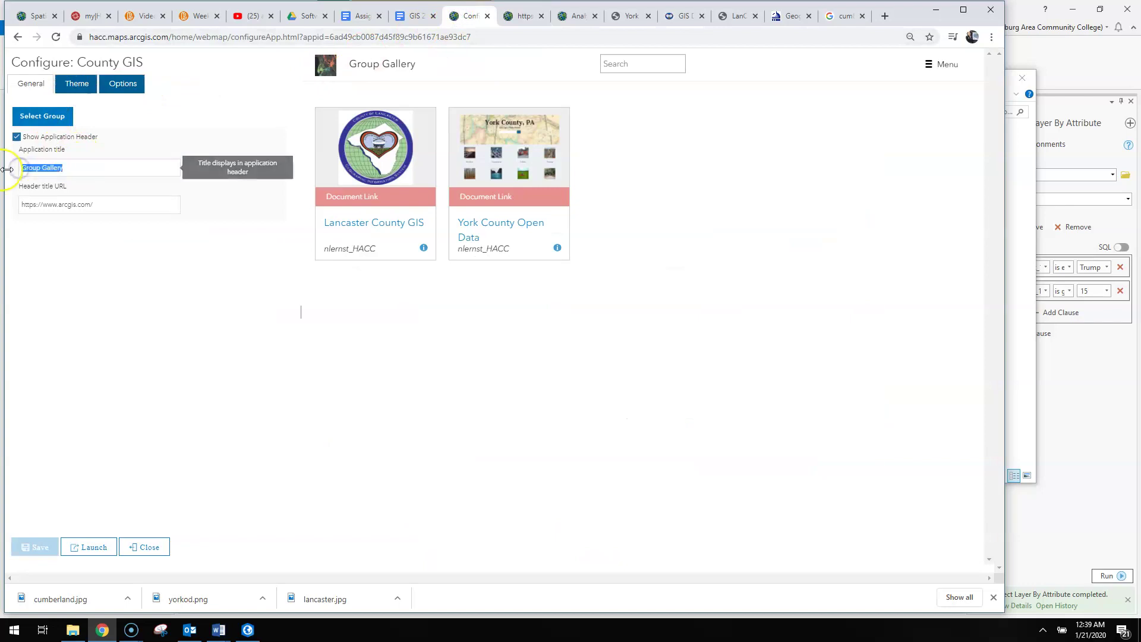
text(County GIS Websites & Resources)
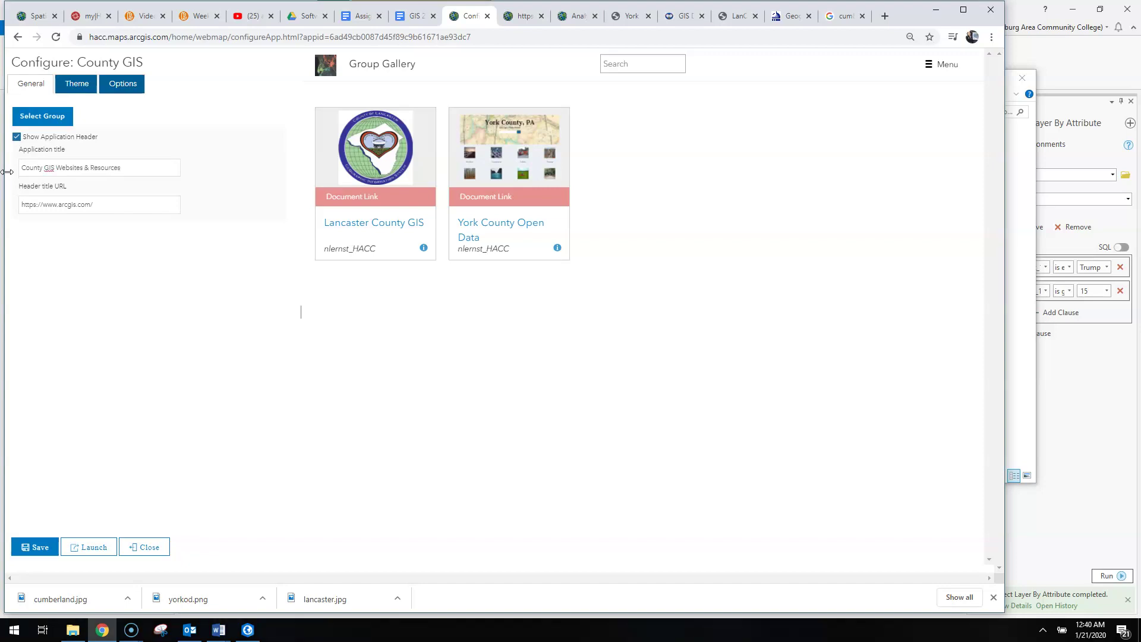
click(136, 218)
drag(97, 204, 24, 207)
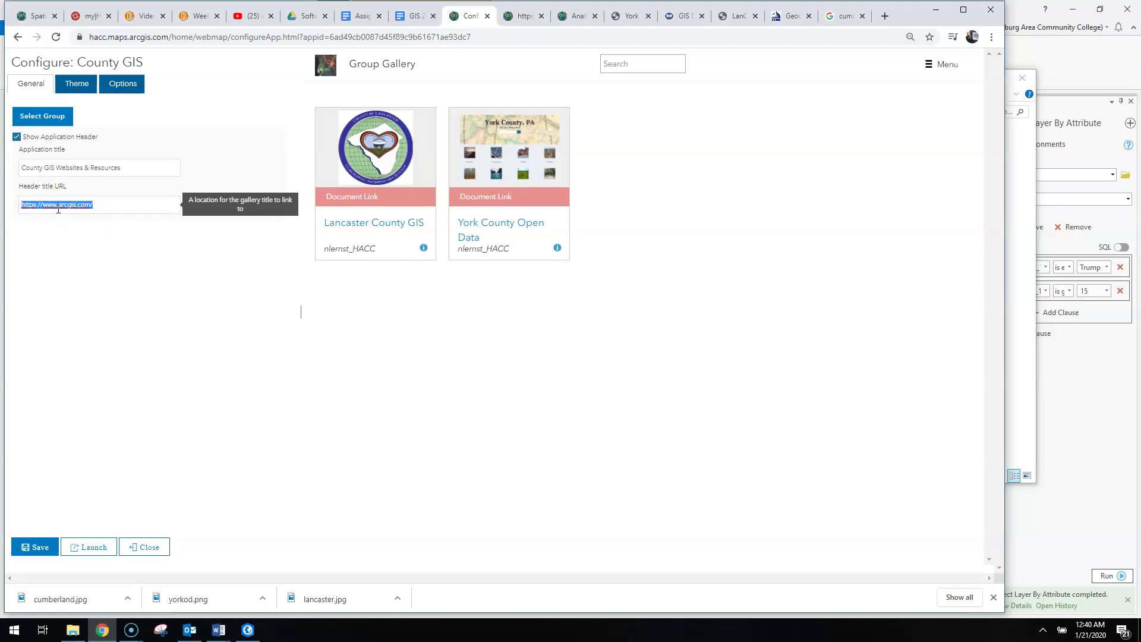
key(BackSpace)
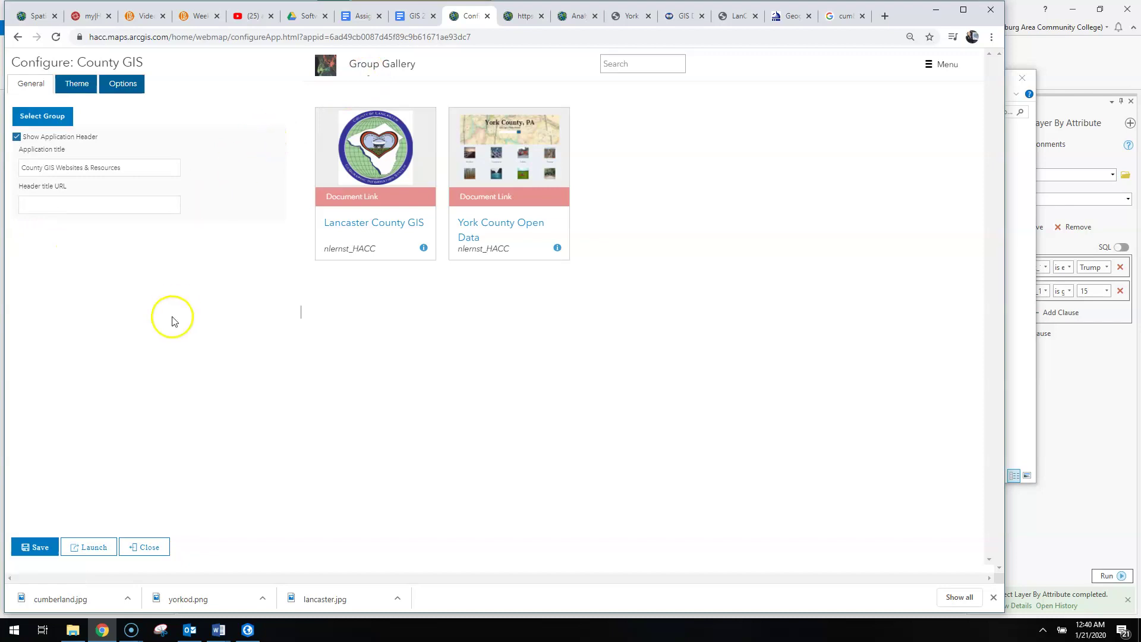
click(27, 546)
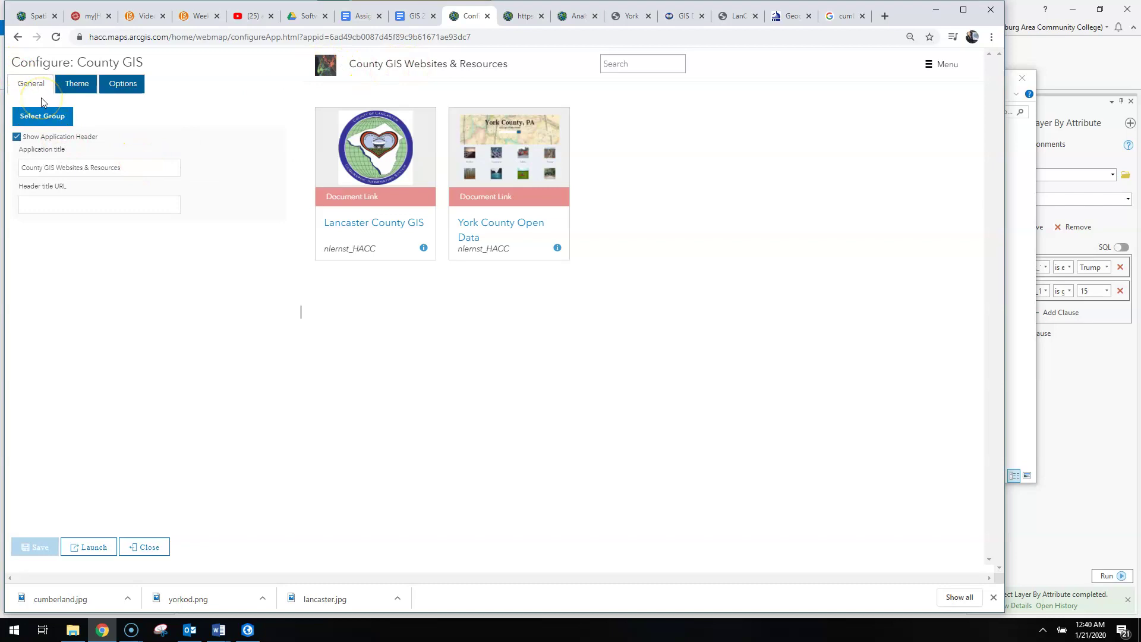
Turn off the header logo in the gallery app's theme settings and save the configuration.
click(73, 88)
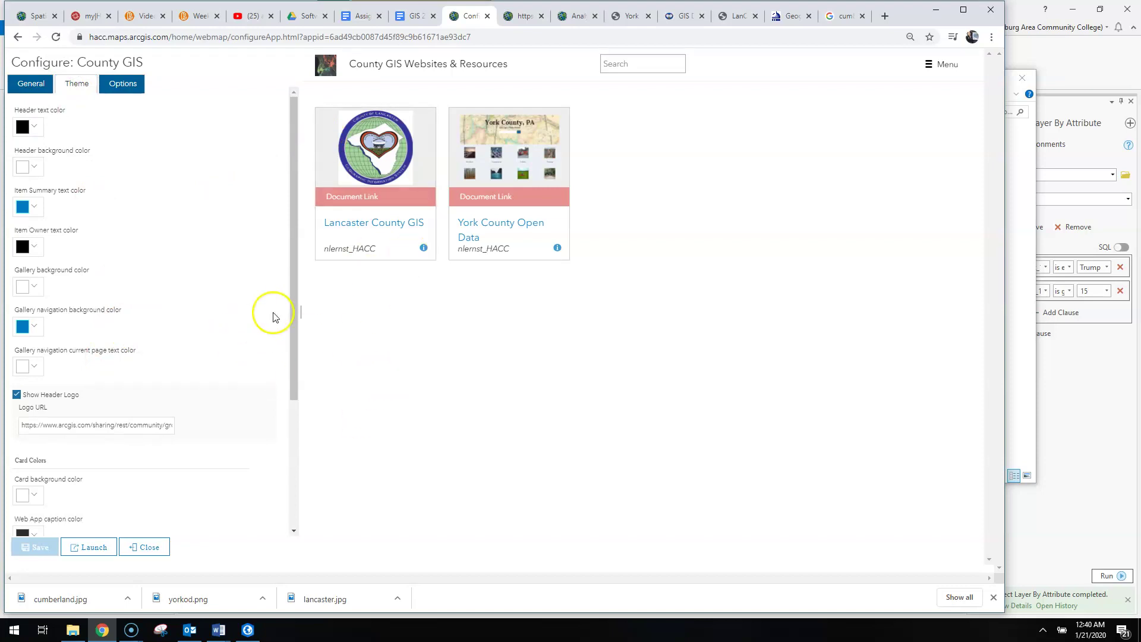
drag(293, 342, 290, 421)
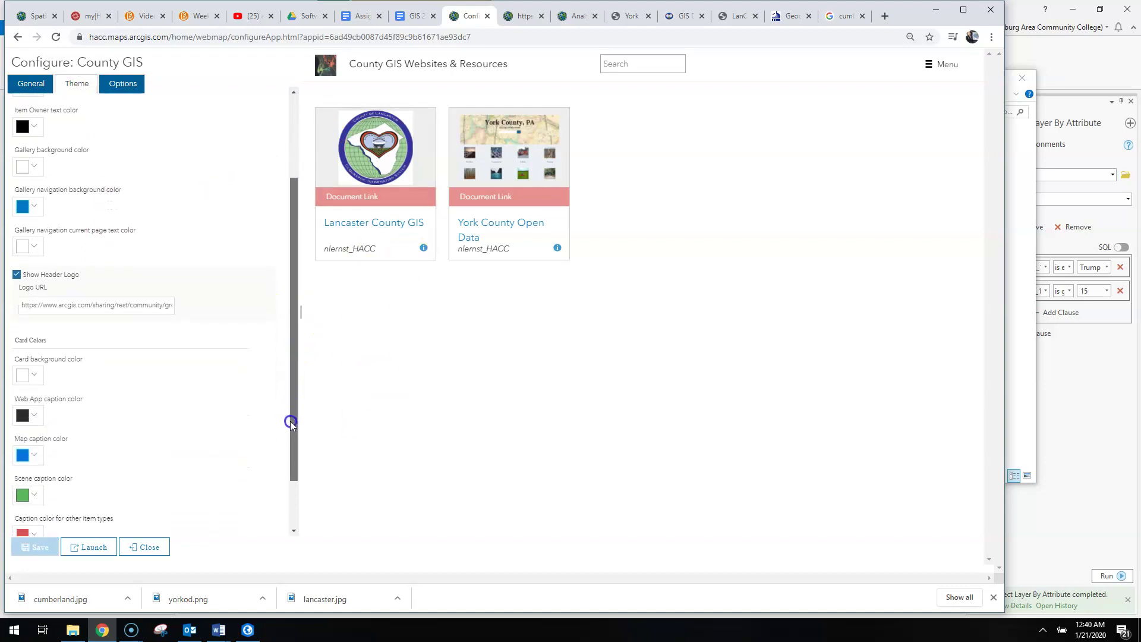
click(17, 275)
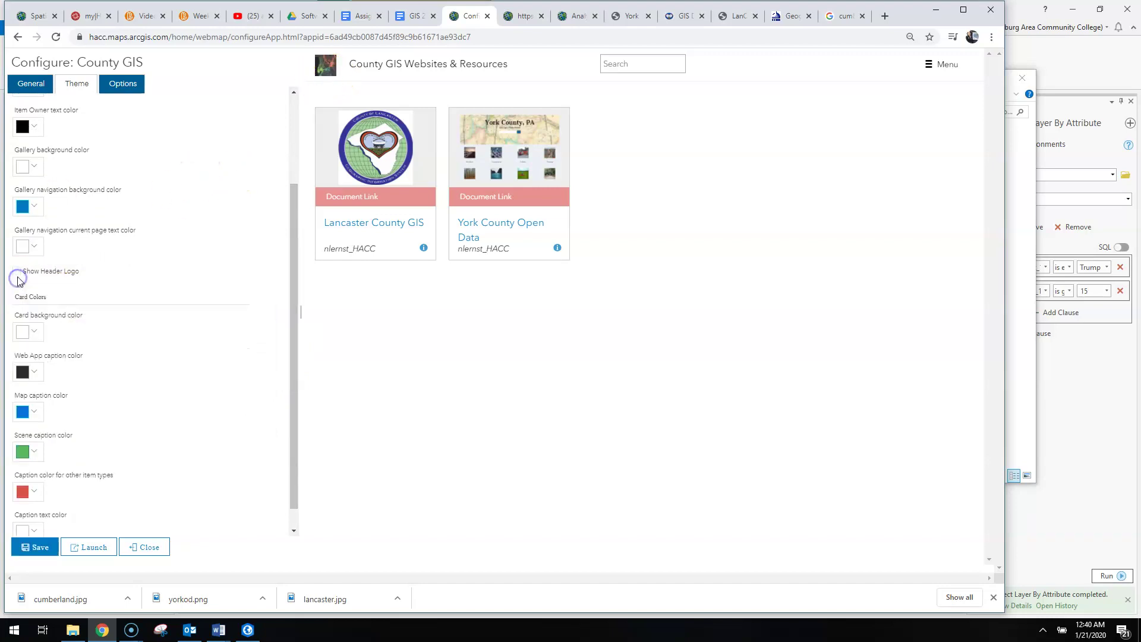
click(35, 547)
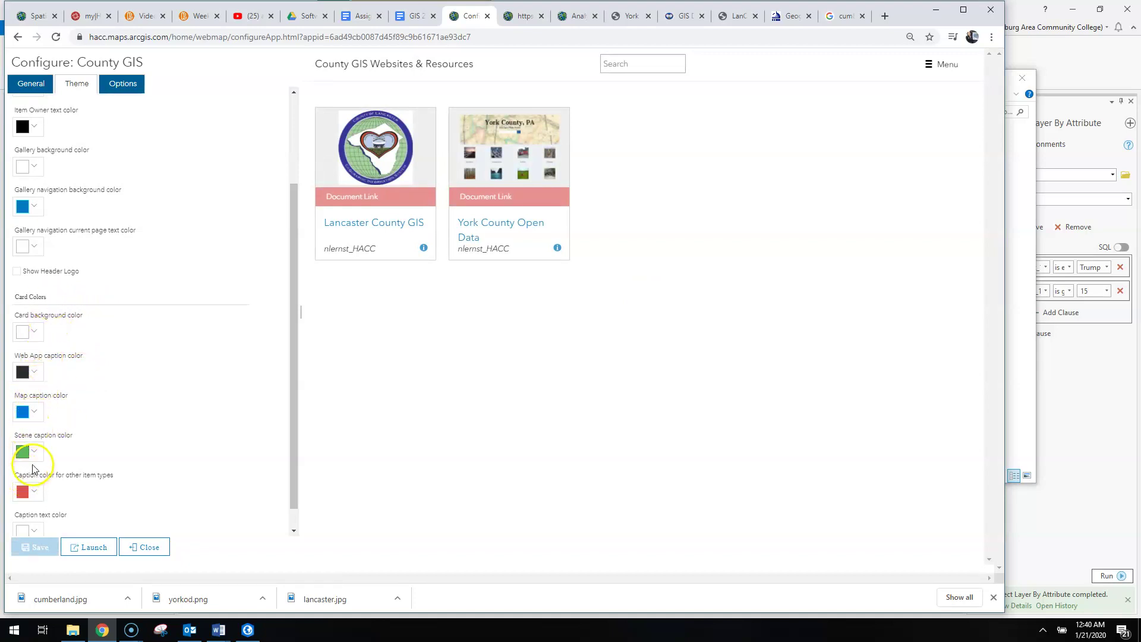
Disable the header search in the gallery settings and save the configuration.
scroll(98, 443, up, 2)
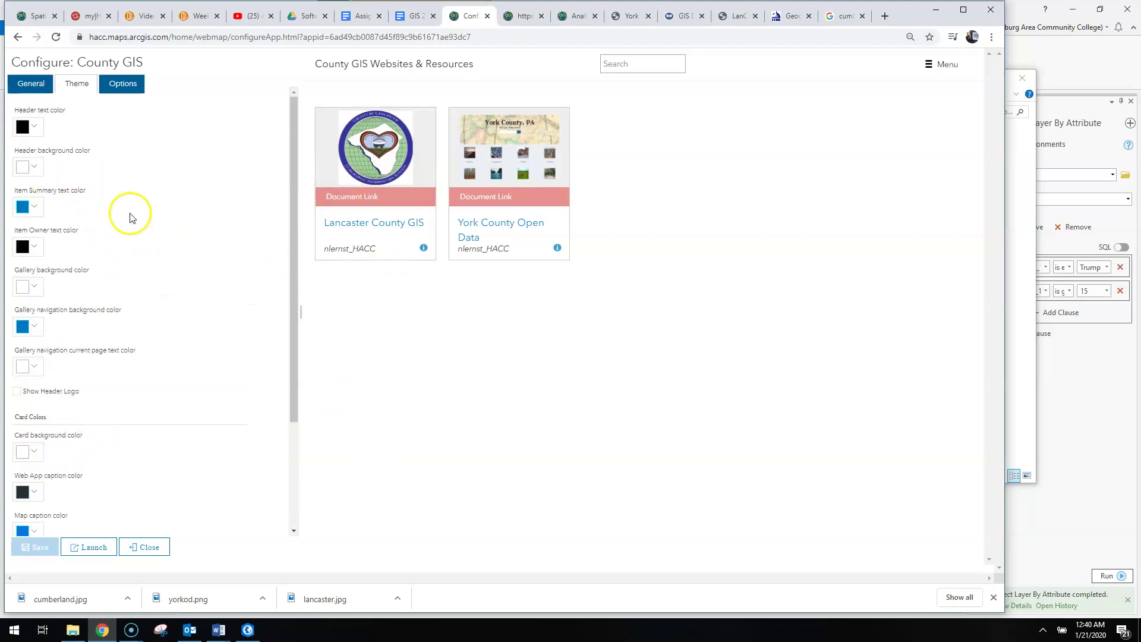
scroll(128, 249, down, 2)
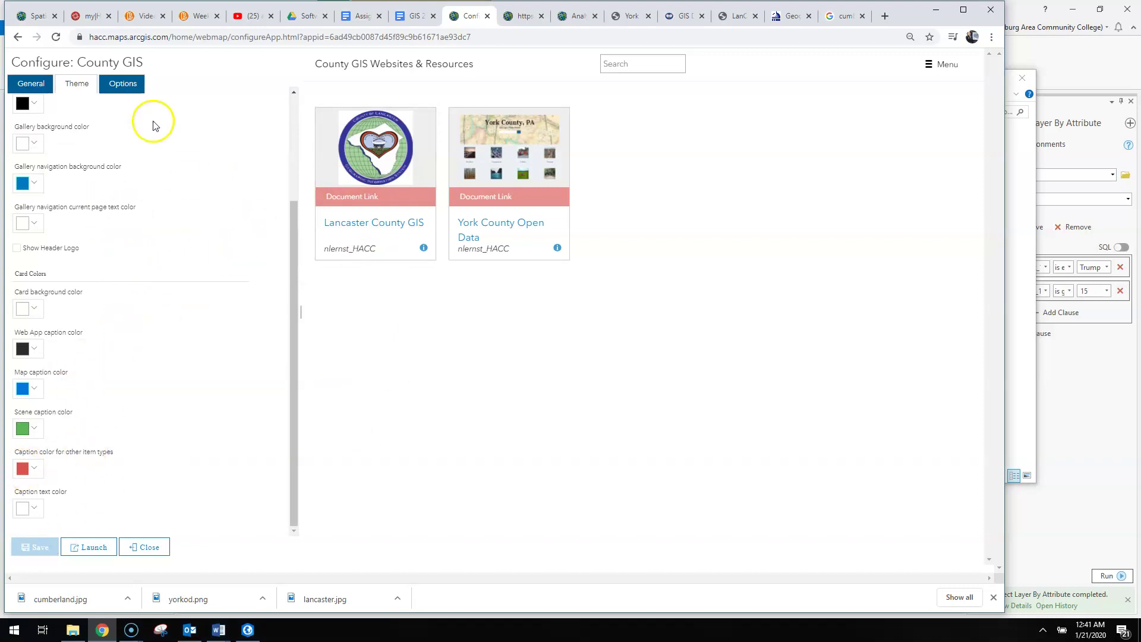
click(122, 85)
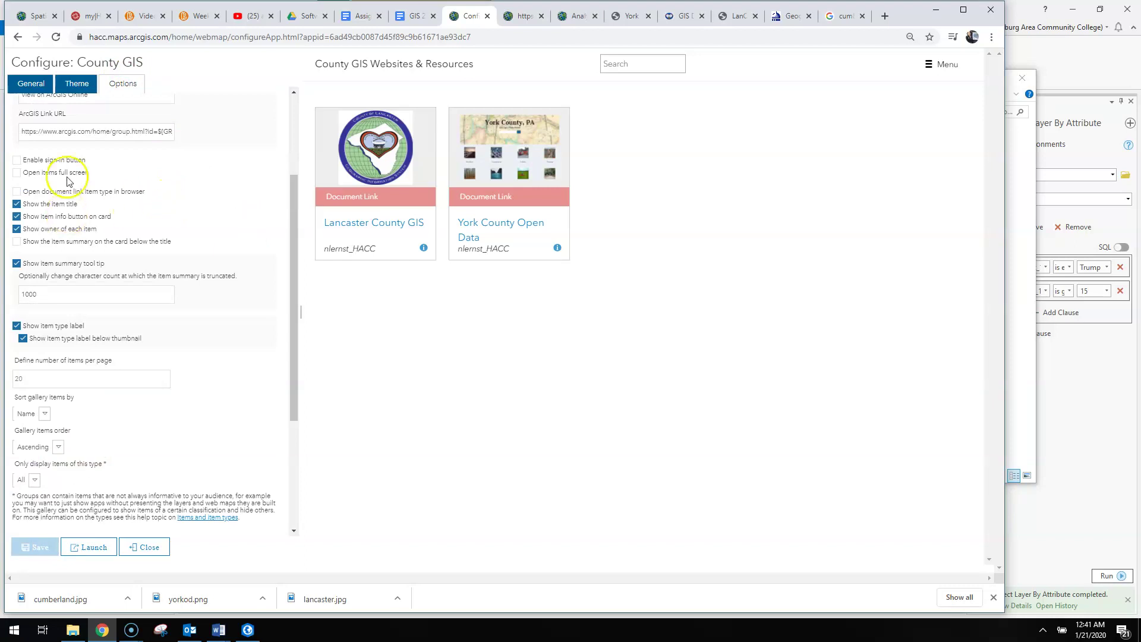
drag(293, 230, 301, 144)
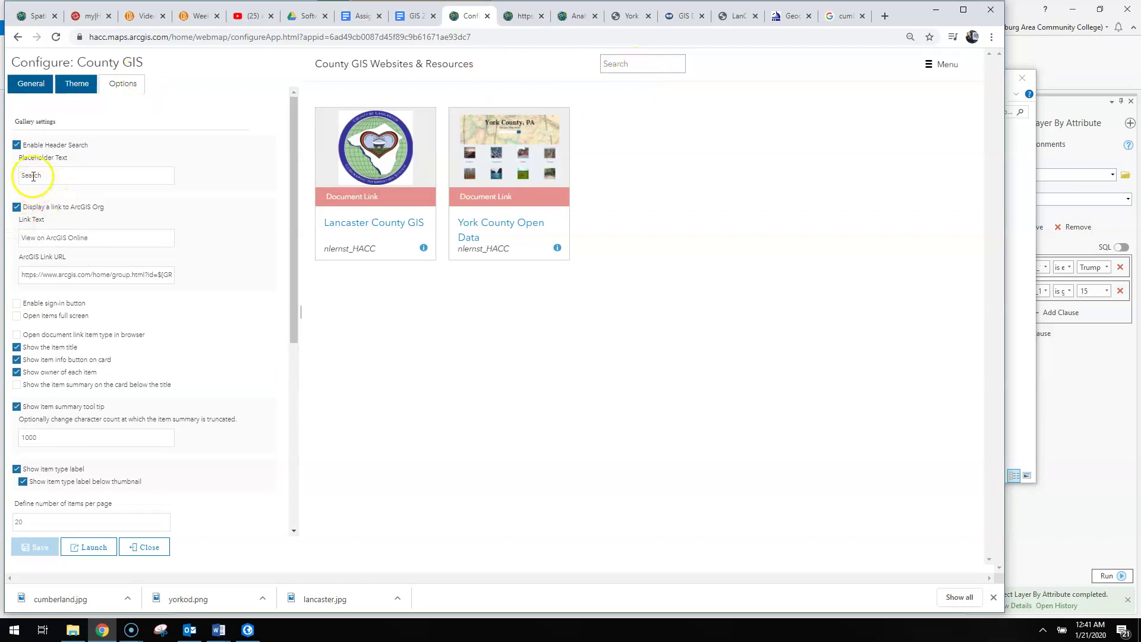
click(18, 144)
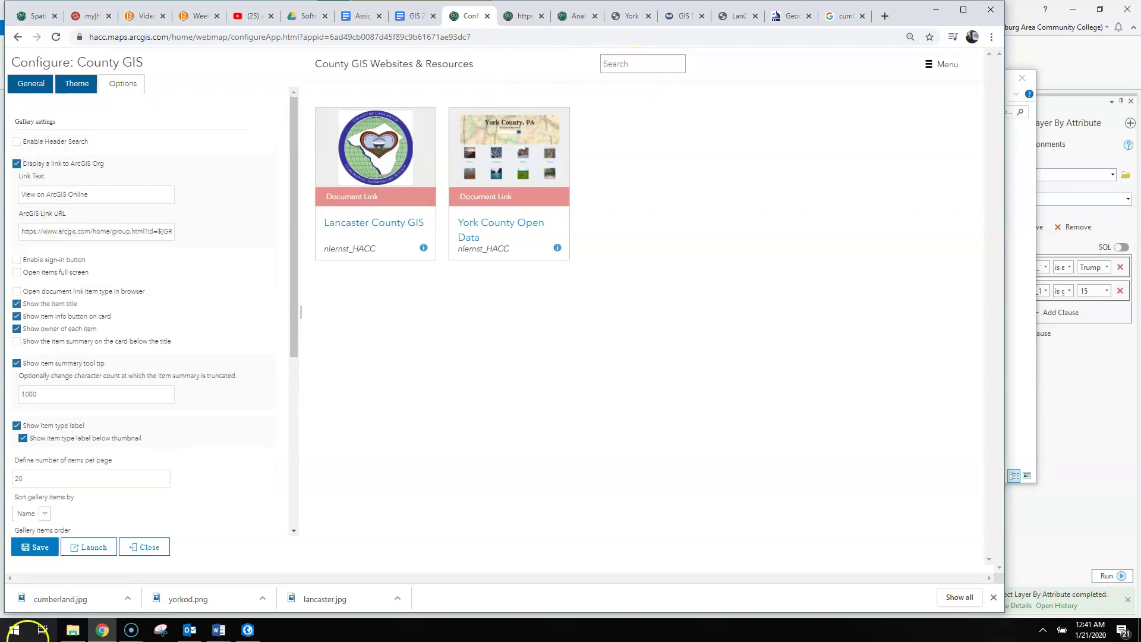
click(35, 545)
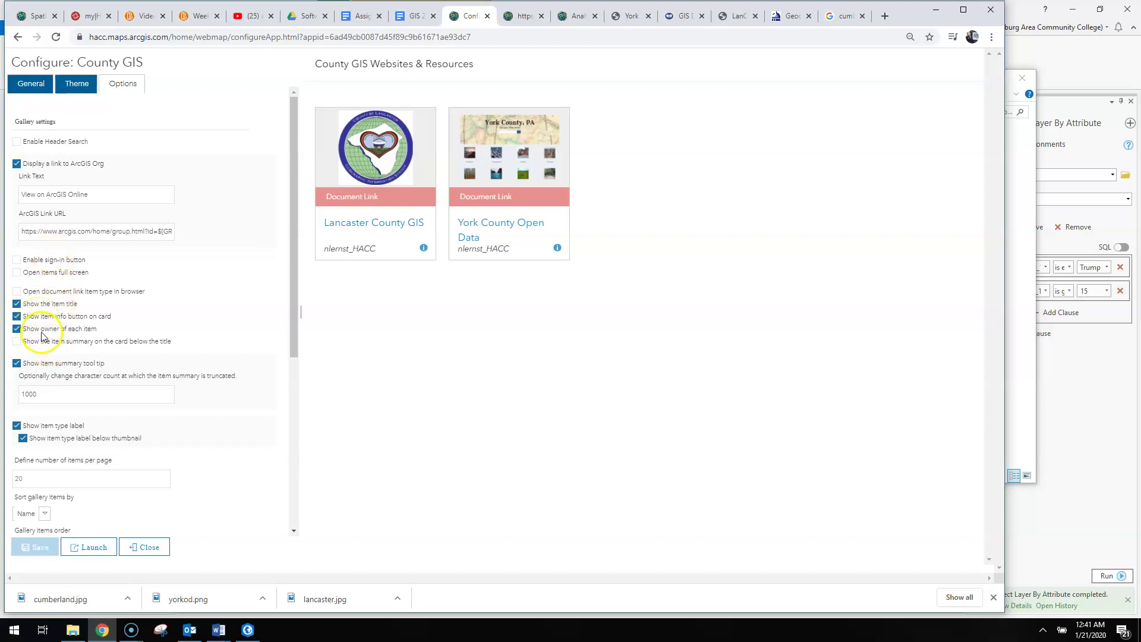
Hide the item owner and the item type label on the gallery cards, saving the configuration.
click(344, 263)
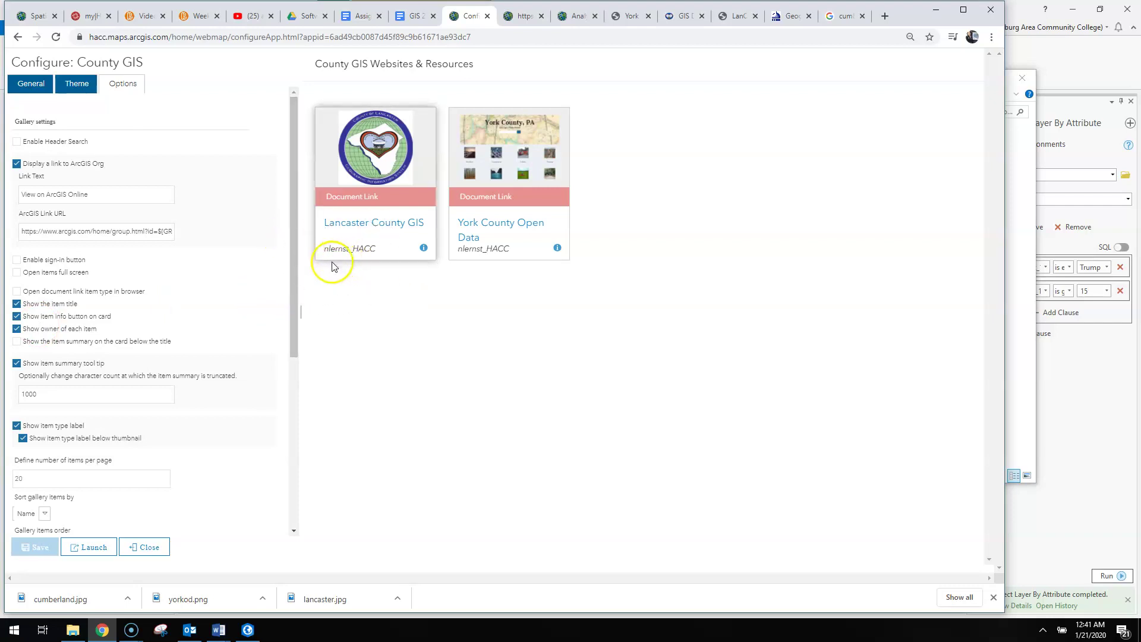
click(18, 330)
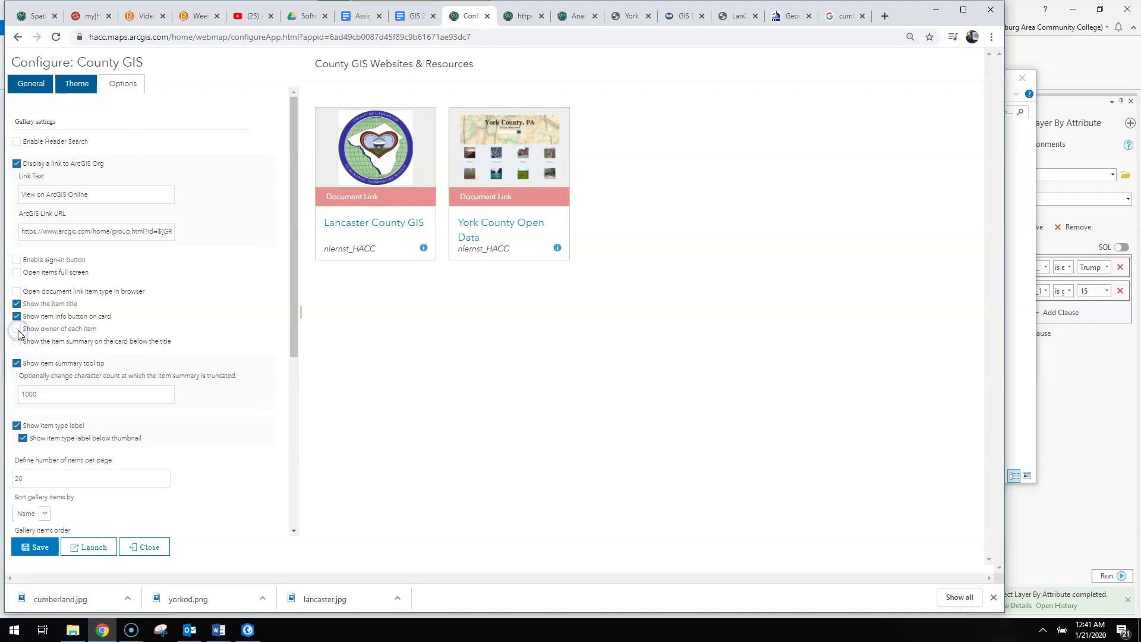
click(31, 547)
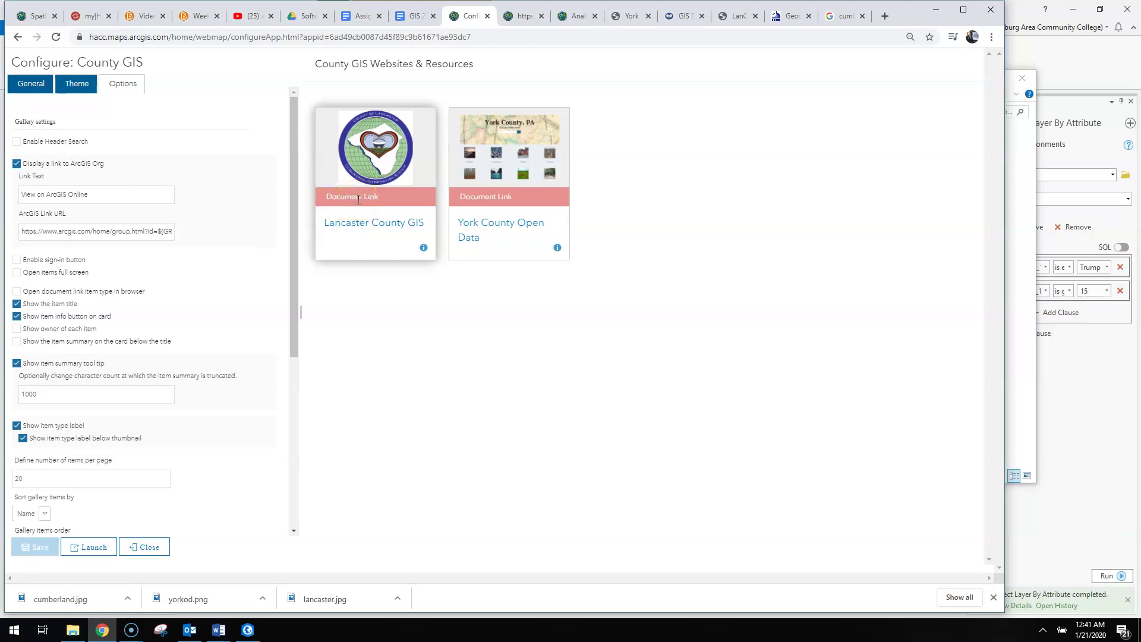
click(18, 425)
click(35, 546)
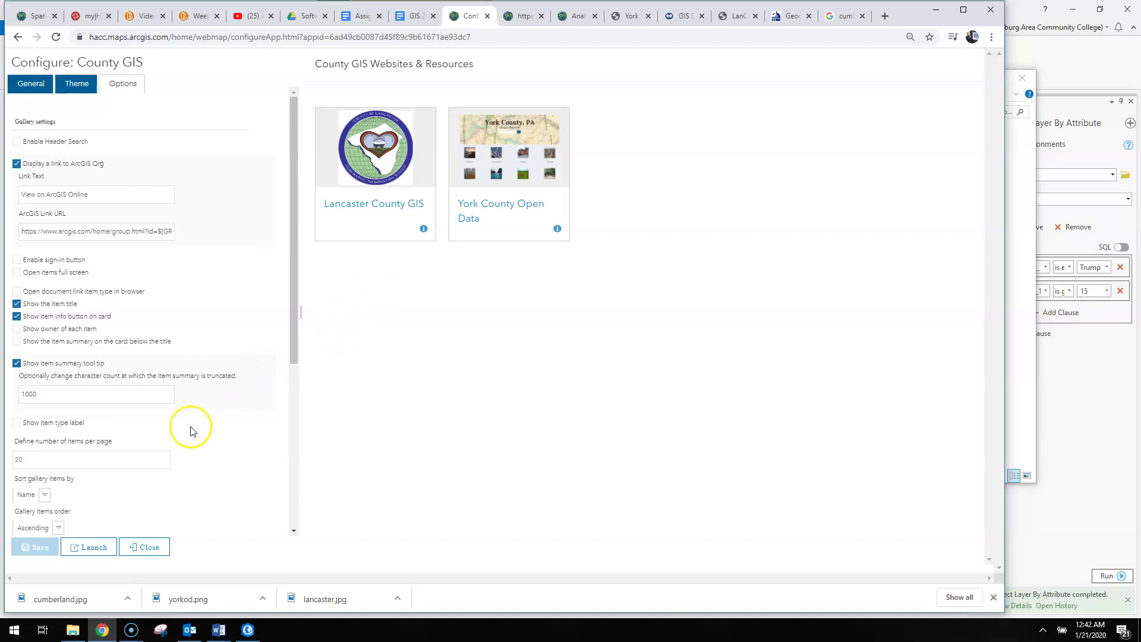
Close the app configuration and share the County GIS application with Everyone (public).
click(139, 548)
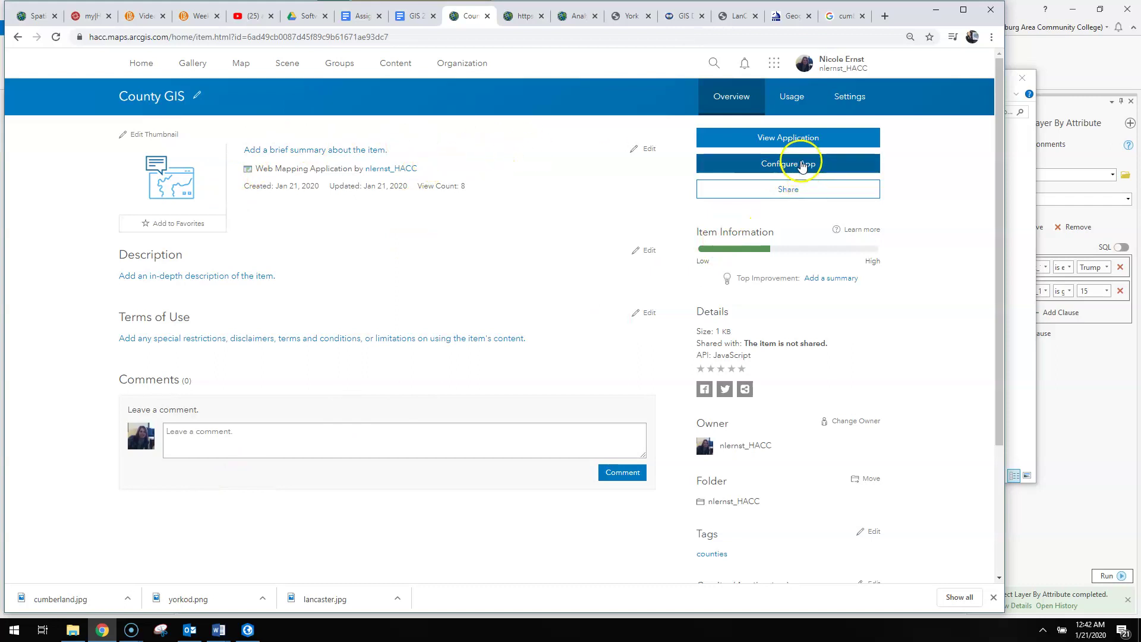
click(773, 196)
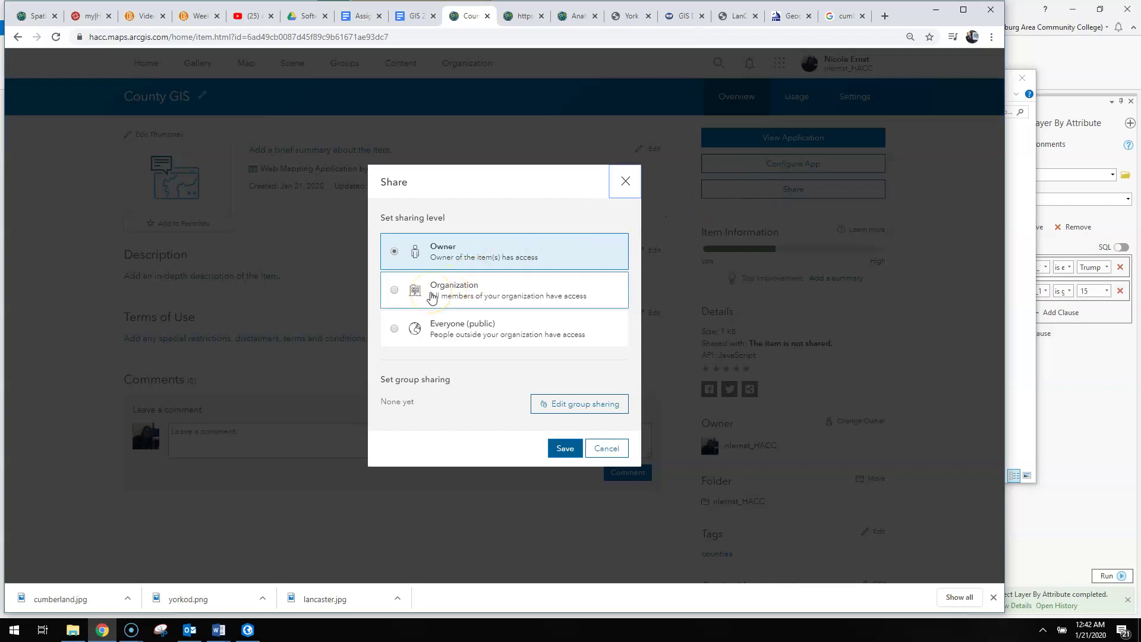
click(431, 334)
click(565, 449)
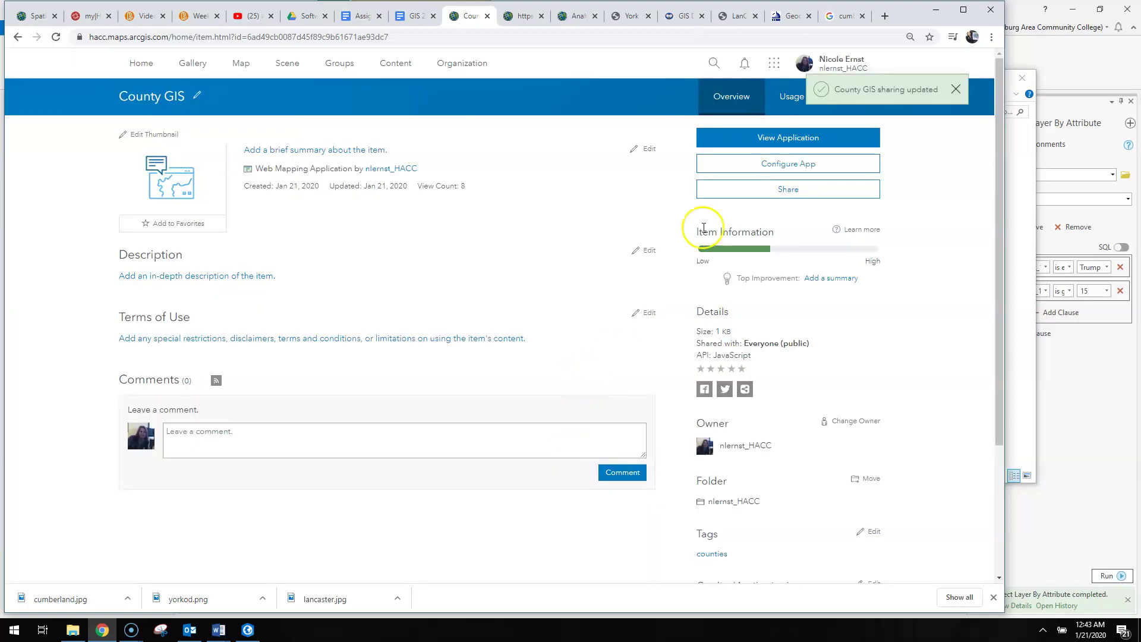
Copy the County GIS application's URL from its item page and open it in a new incognito window.
scroll(692, 237, down, 3)
click(860, 487)
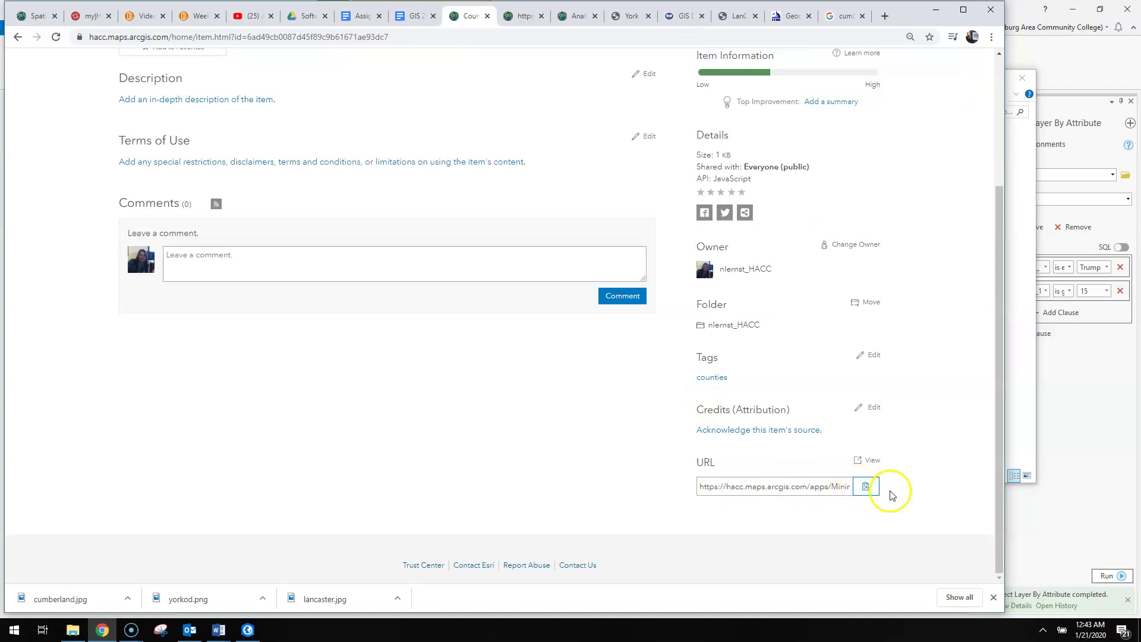
click(866, 487)
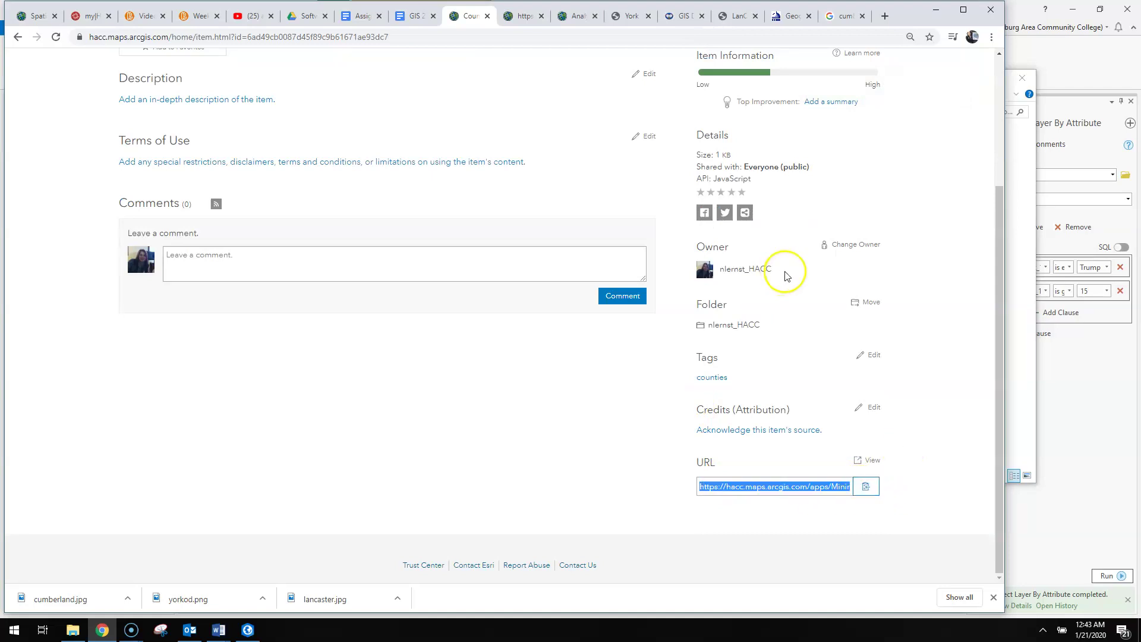
click(989, 38)
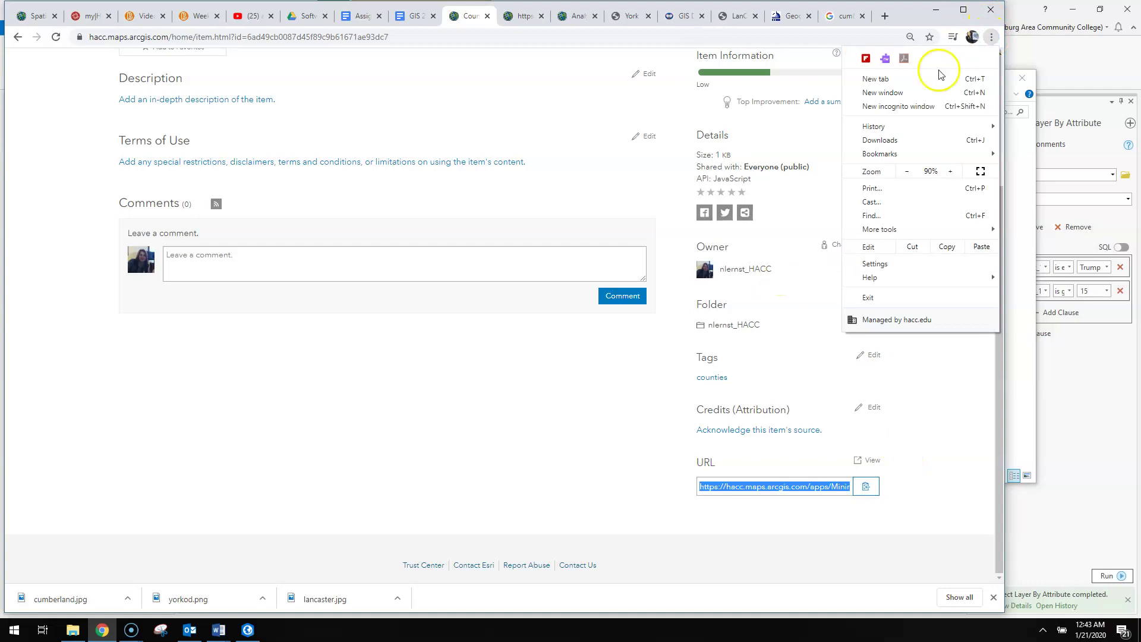
click(931, 112)
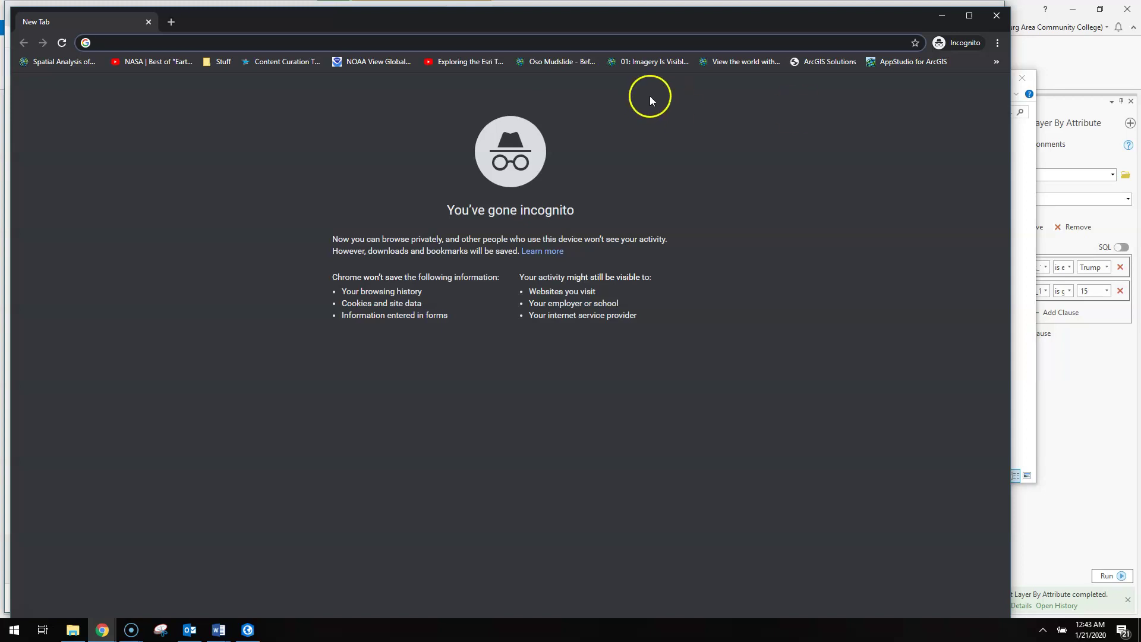
key(ctrl+v)
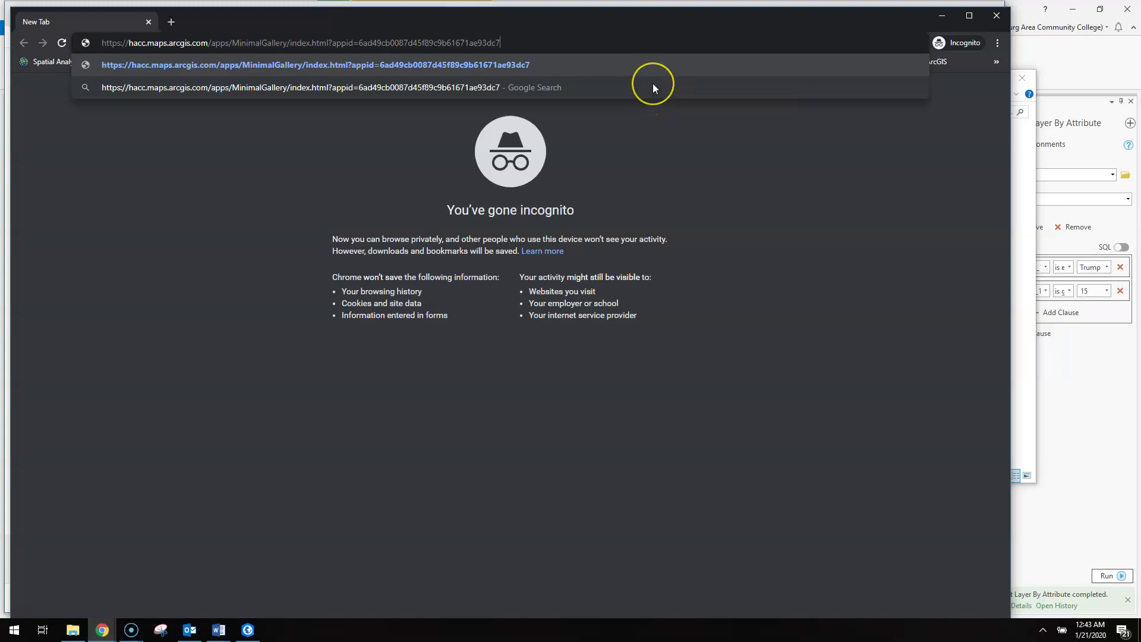
key(Return)
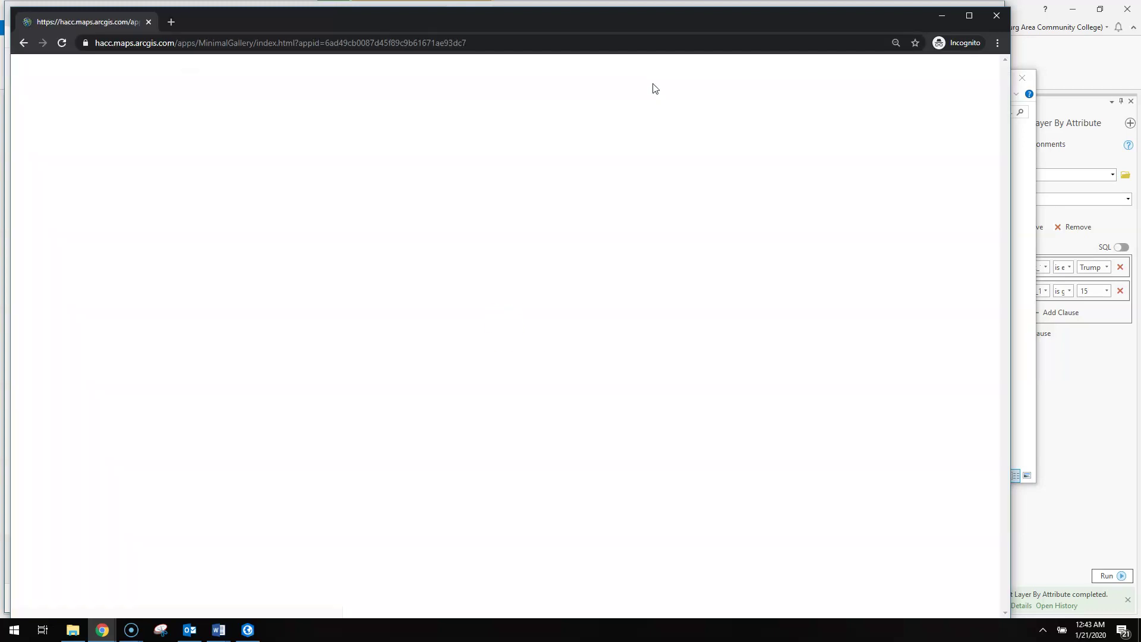
Reload the gallery page to check which items load without signing in, and minimize the incognito window.
click(427, 154)
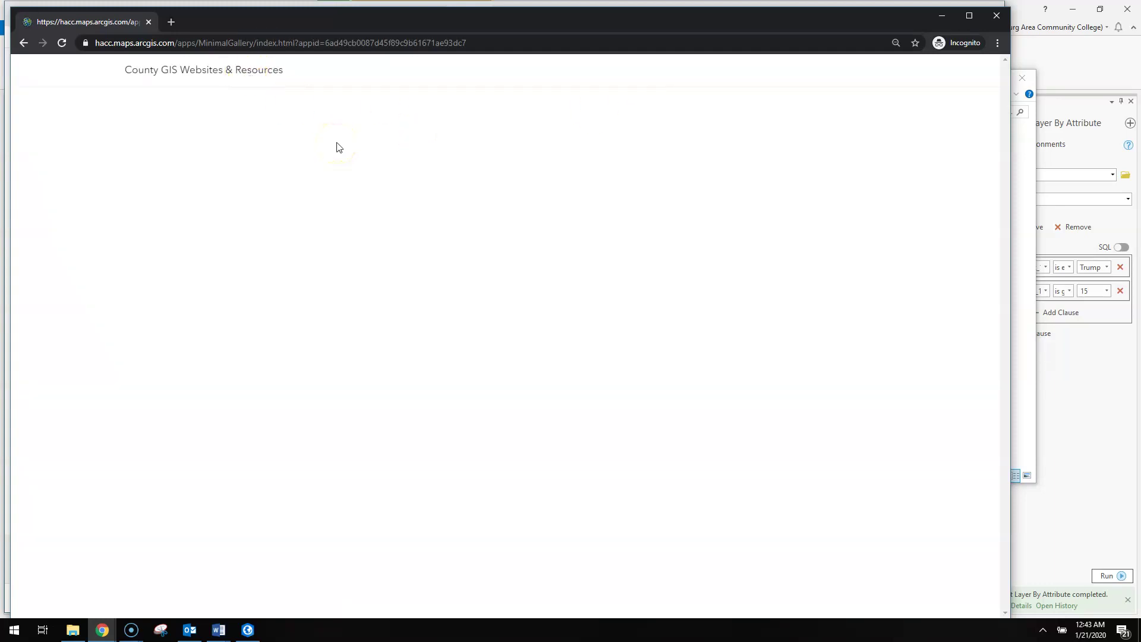
right_click(297, 147)
click(333, 188)
click(933, 19)
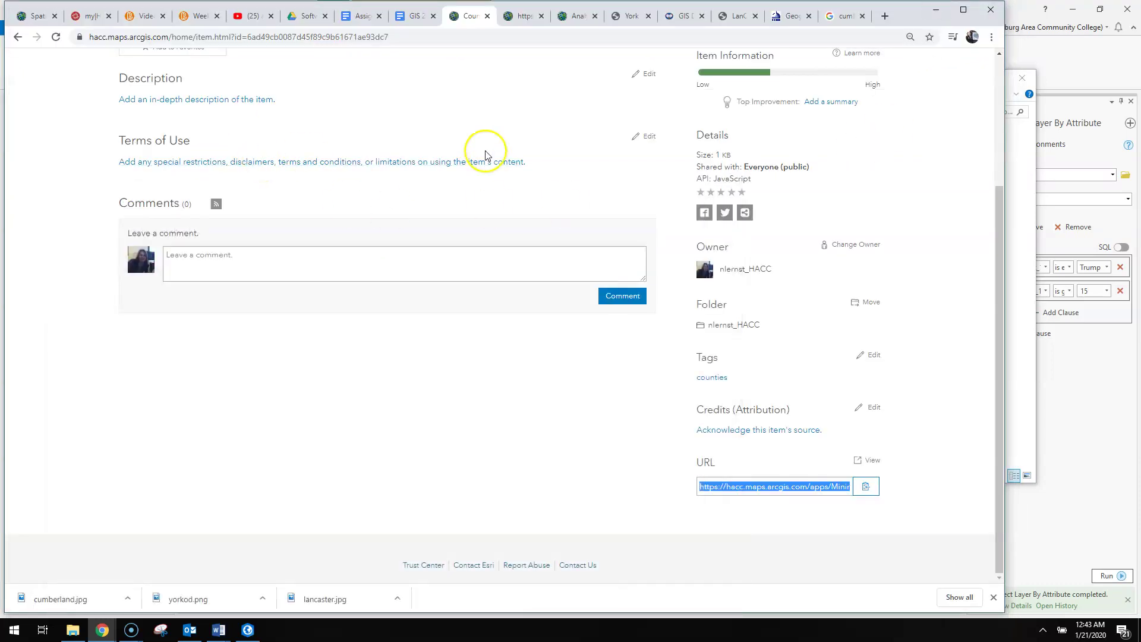
Share the Lancaster County GIS document link with Everyone (public) from the My Content list.
scroll(464, 152, up, 3)
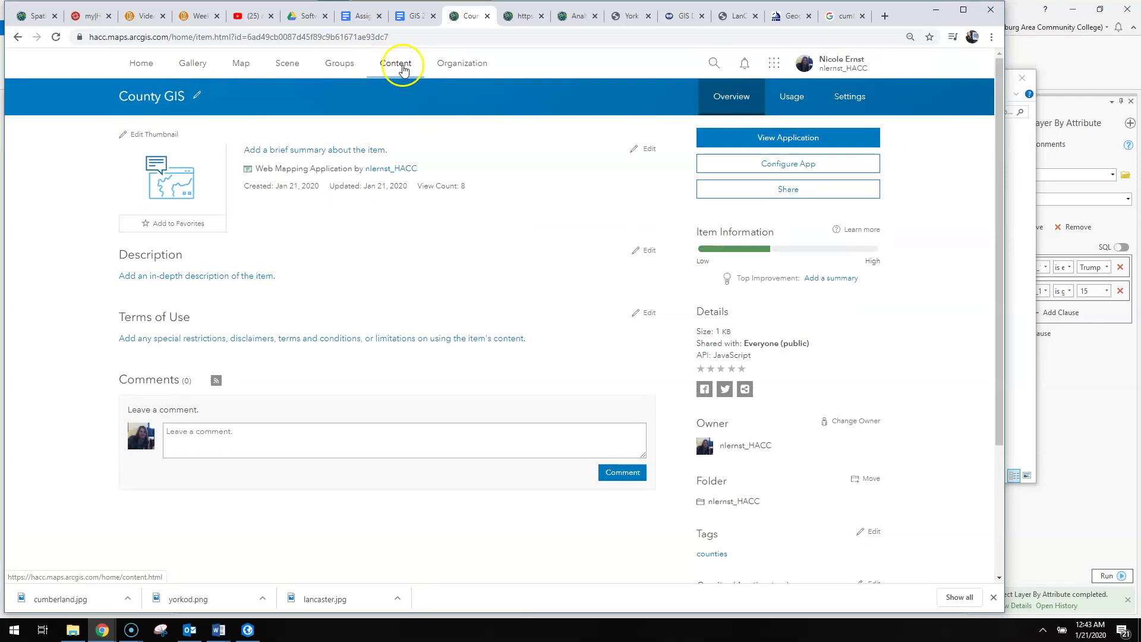
click(398, 67)
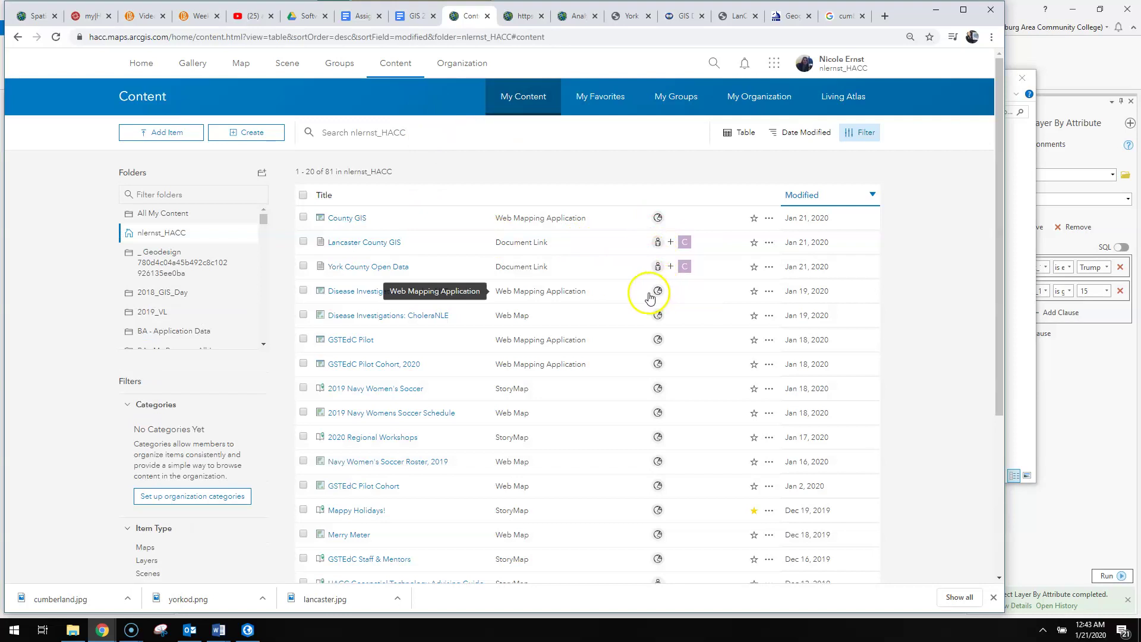
click(659, 244)
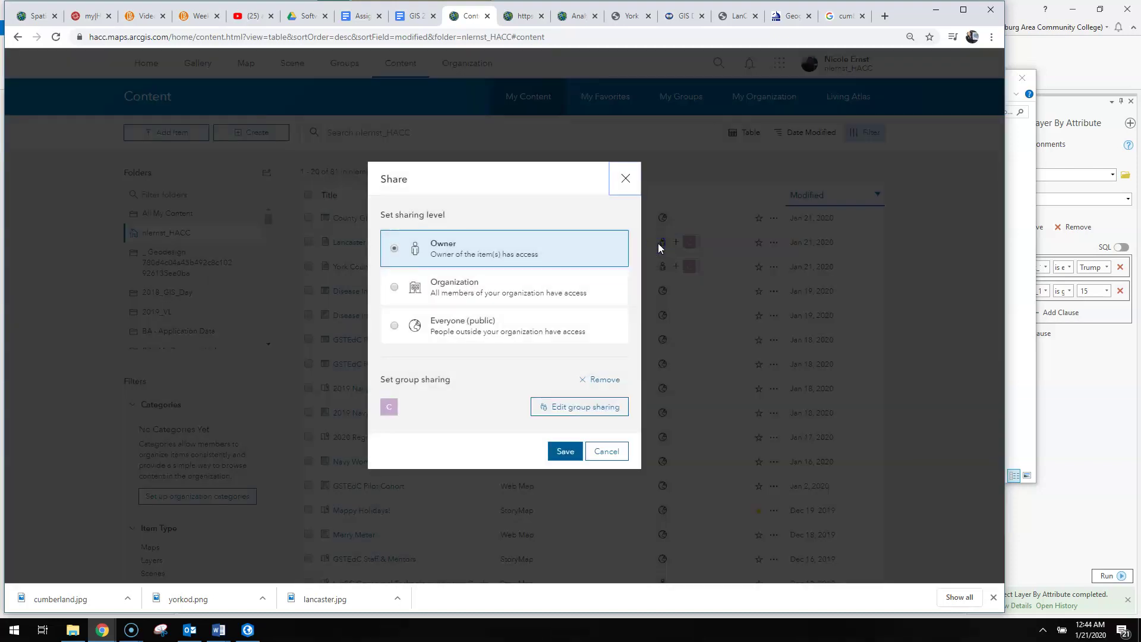
click(453, 323)
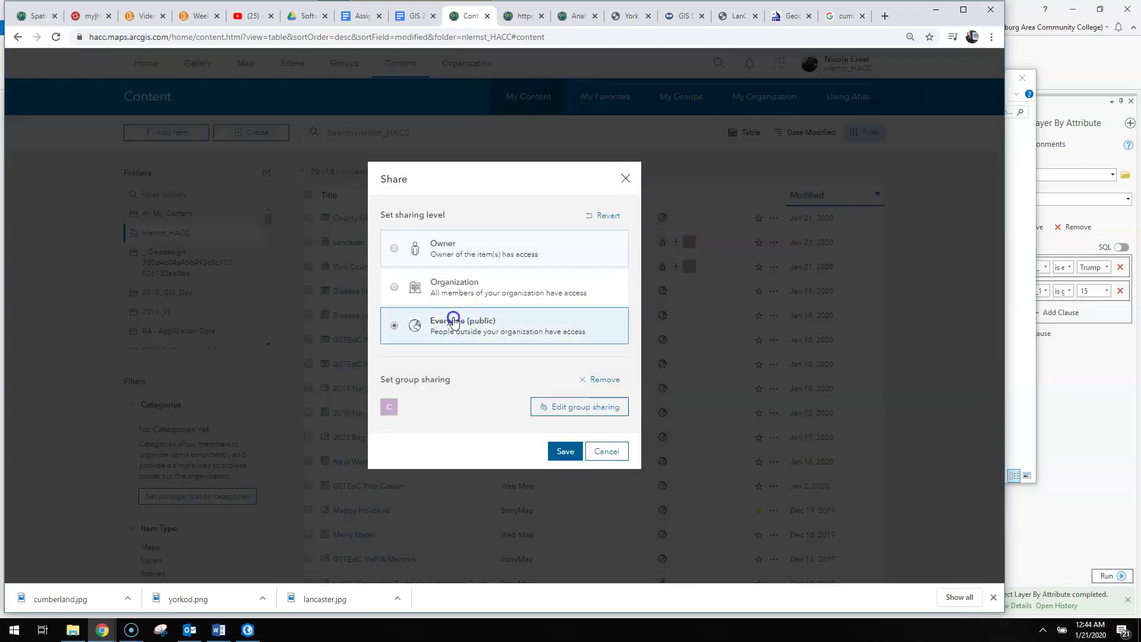
click(567, 458)
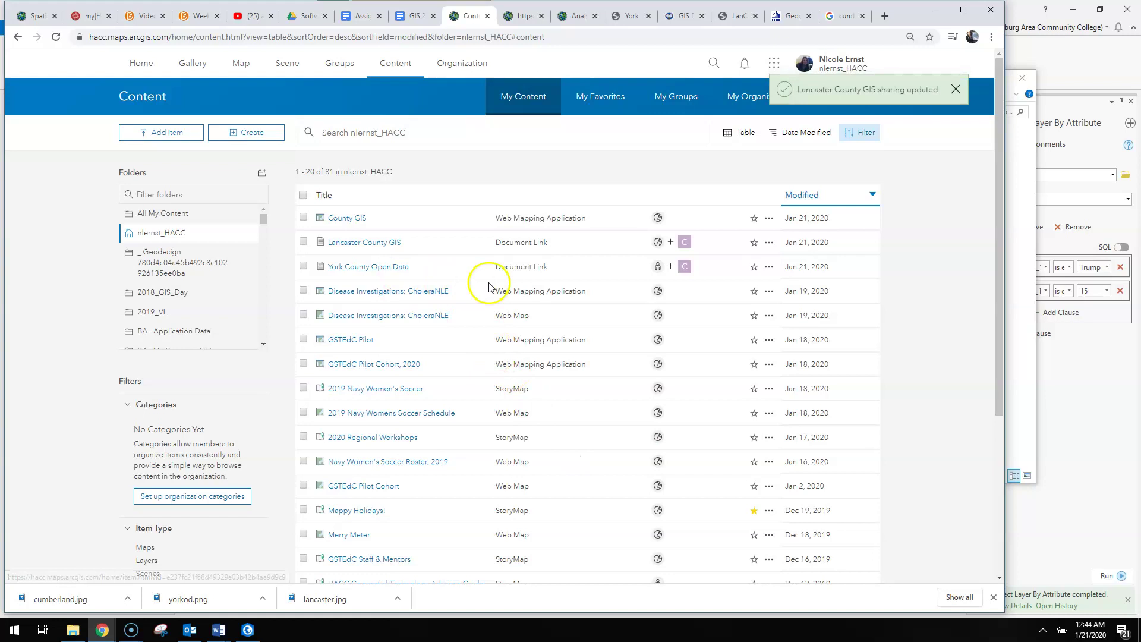
Share the York County Open Data document link with Everyone (public).
click(657, 266)
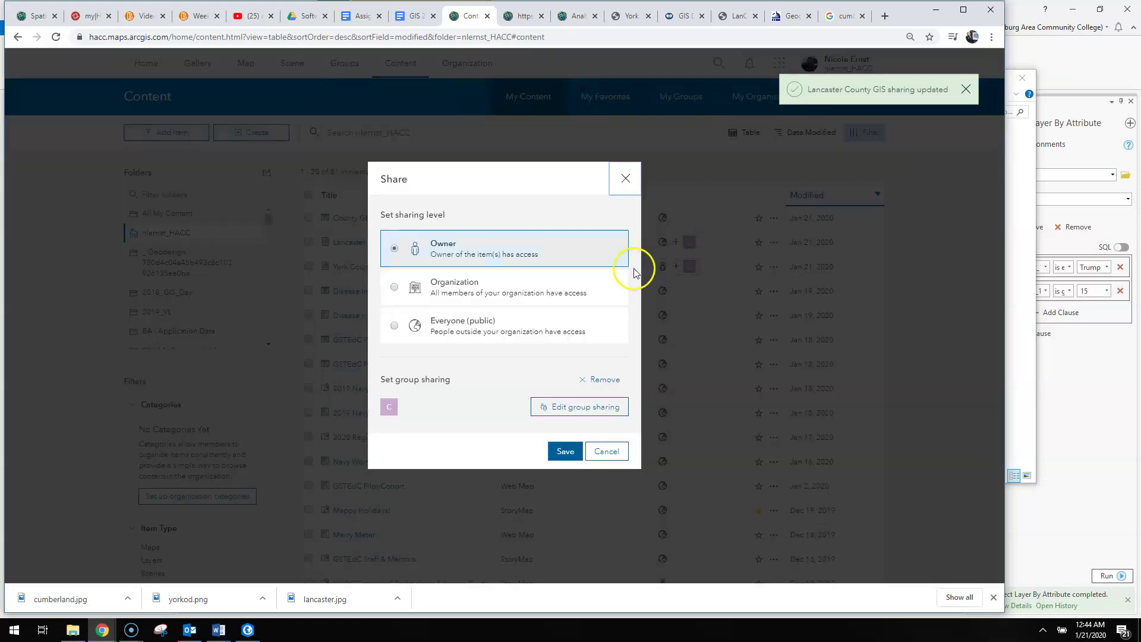
click(463, 326)
click(563, 451)
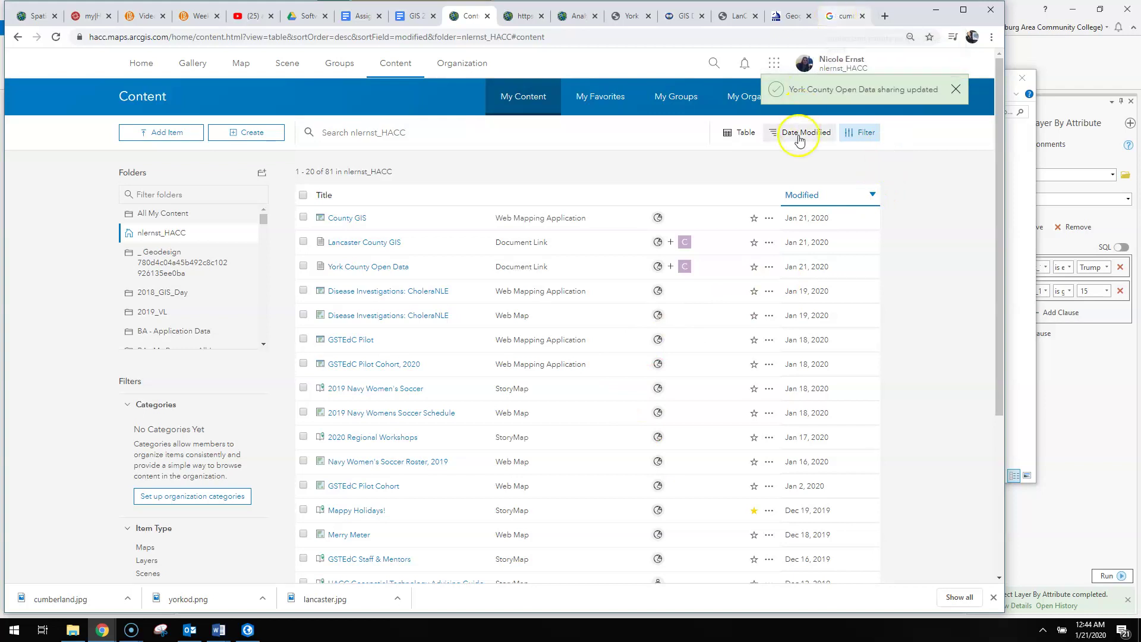
Reload the gallery in the incognito window to check the publicly shared items, and return to the Content window.
mouse_move(103, 630)
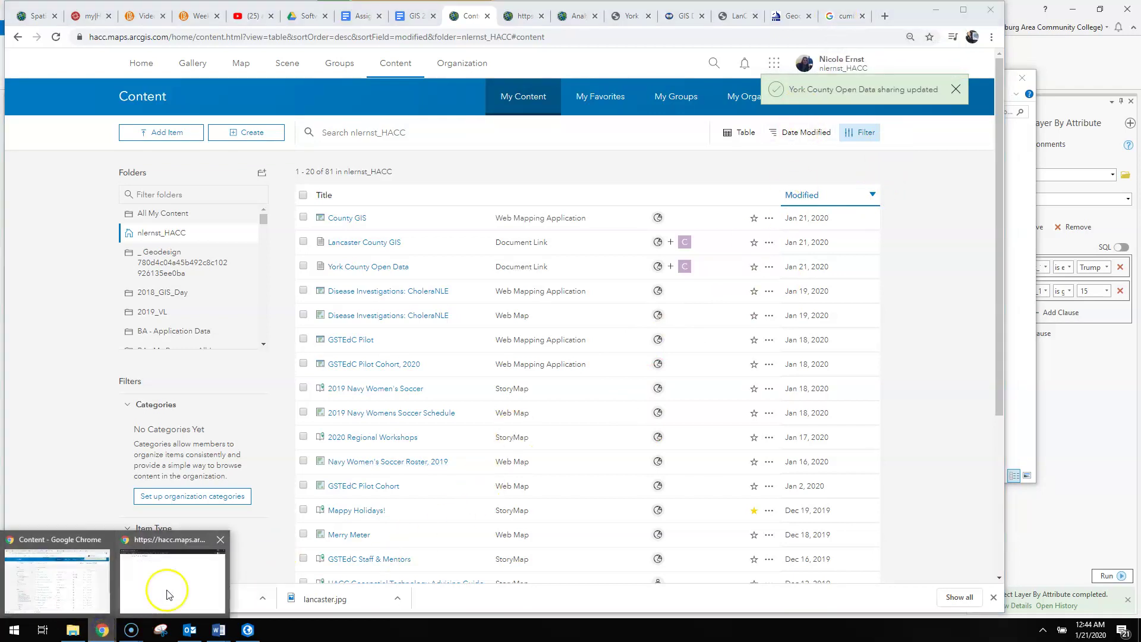
click(167, 594)
right_click(497, 237)
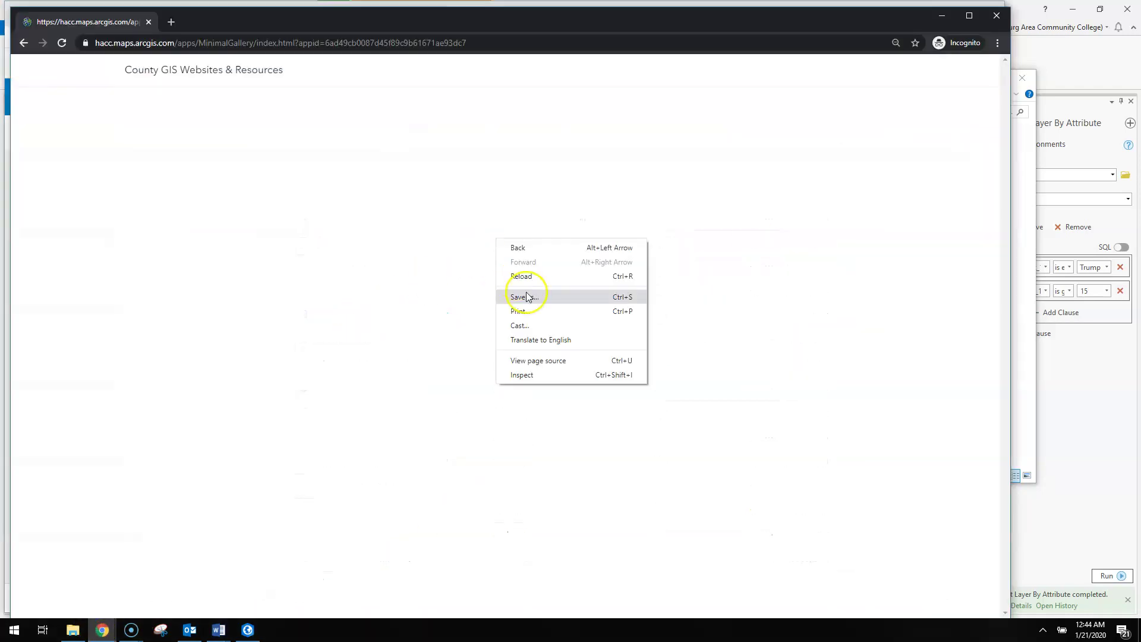
click(527, 276)
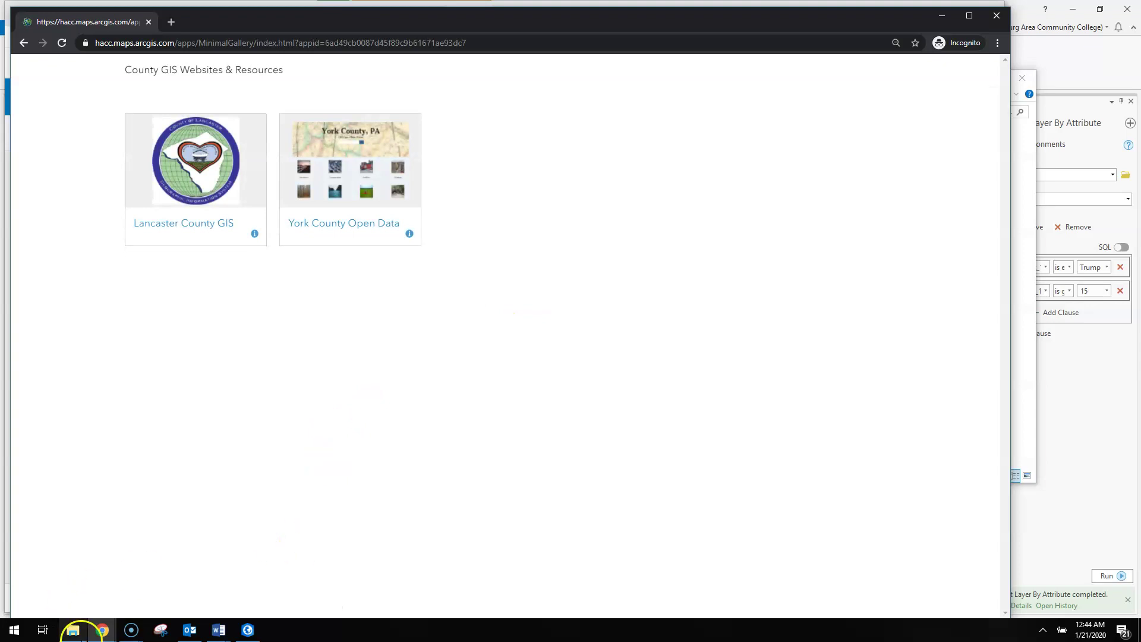
click(96, 633)
click(76, 597)
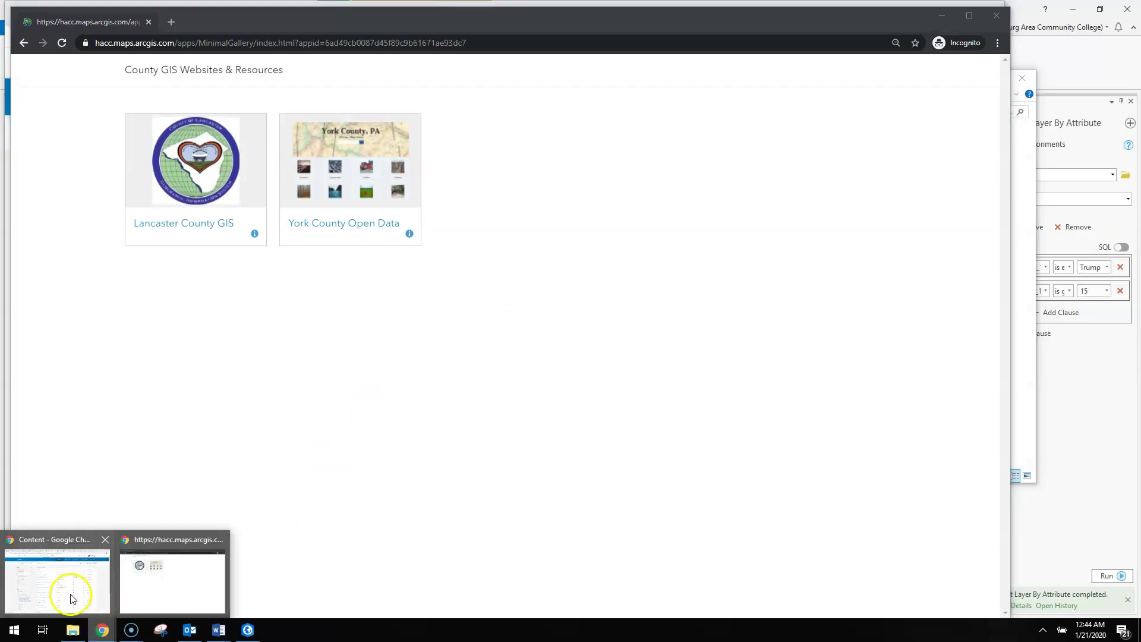